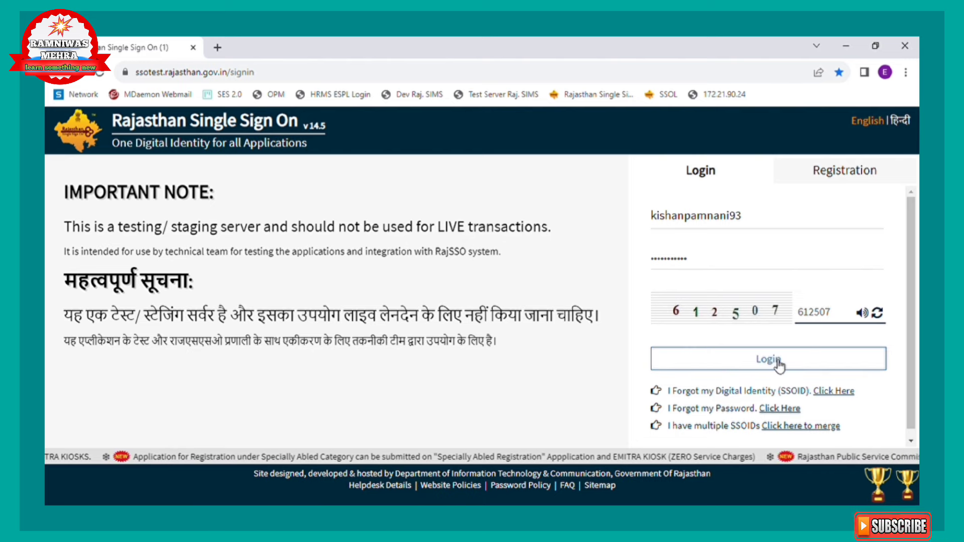
Step: Log in to Rajasthan SSO and launch the RajSIMS tile from the Applications list
{"action": "left_click", "coordinate": [776, 365]}
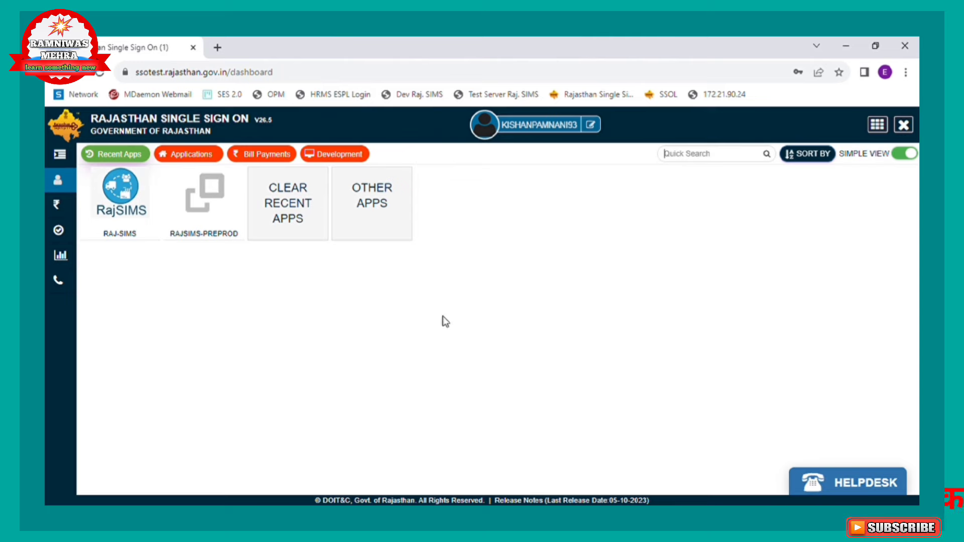
{"action": "left_click", "coordinate": [200, 157]}
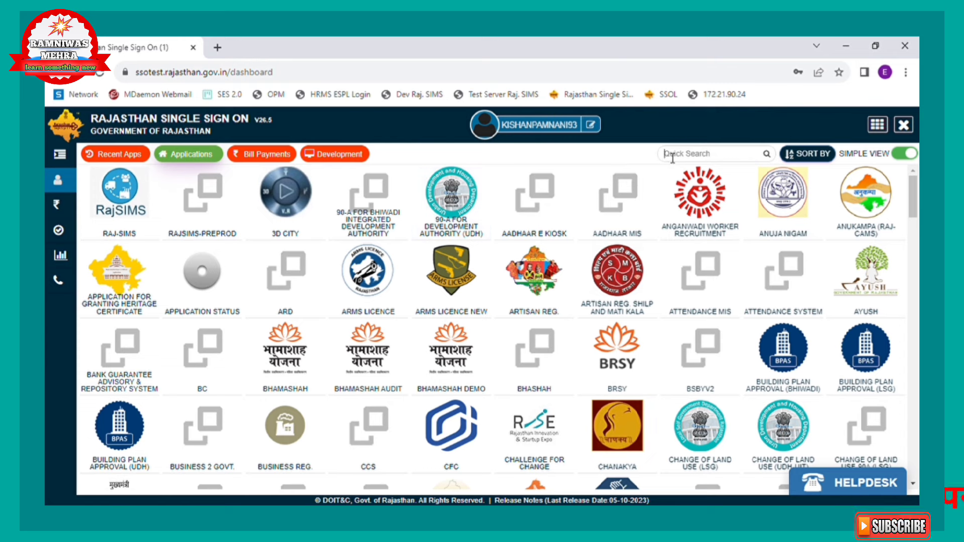
{"action": "left_click", "coordinate": [128, 193]}
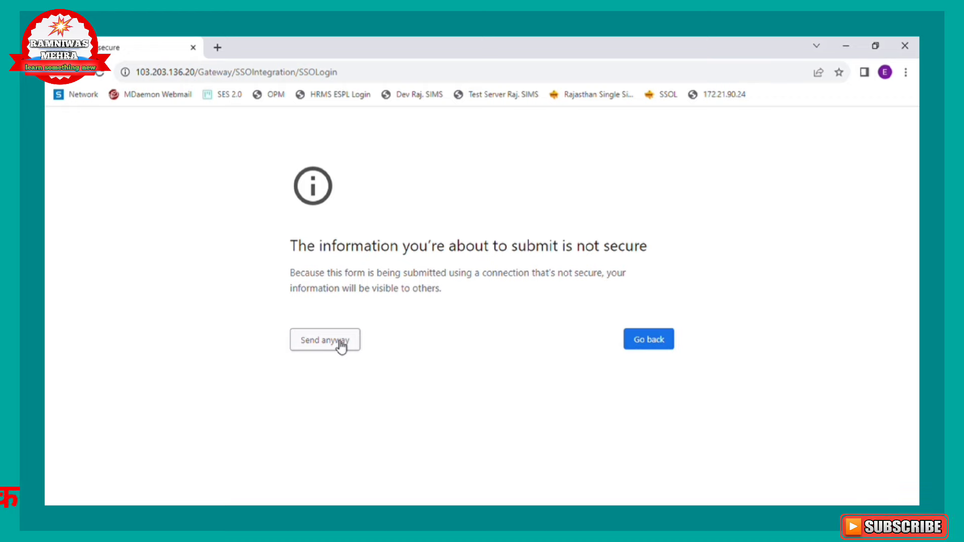
Step: Choose Send anyway on Chrome's not-secure form warning to continue to RAJ-SIMS
{"action": "left_click", "coordinate": [340, 345]}
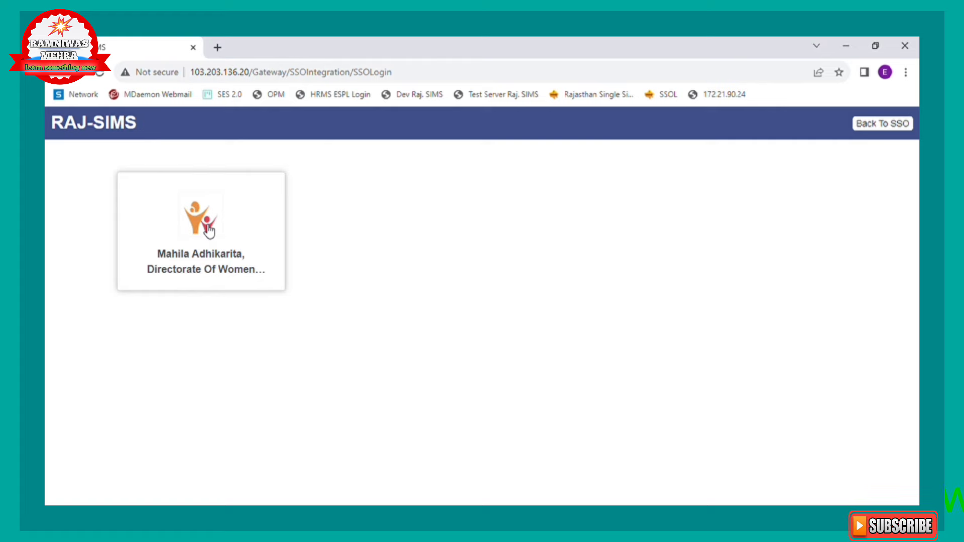
Step: Enter the Mahila Adhikarita, Directorate Of Women dashboard and show the module sidebar
{"action": "left_click", "coordinate": [209, 231]}
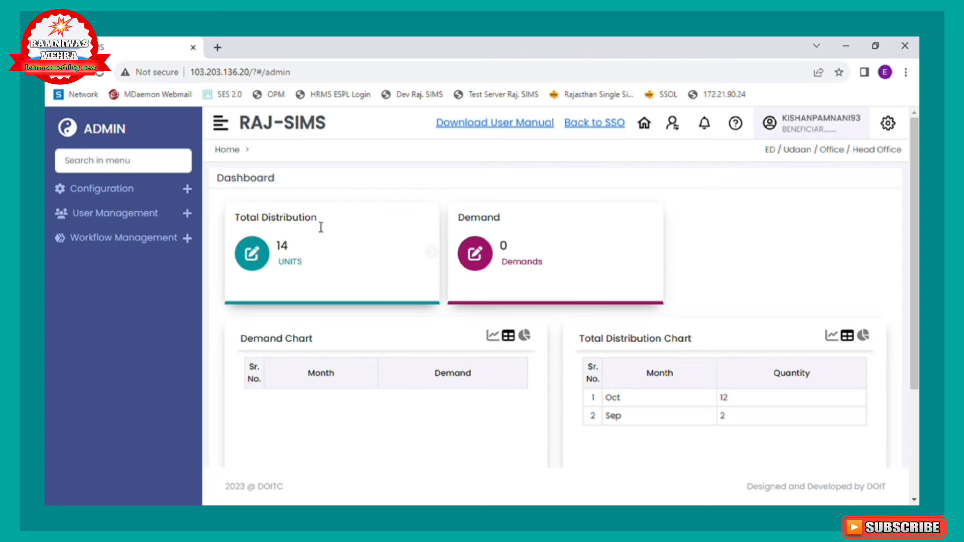
{"action": "left_click", "coordinate": [888, 124]}
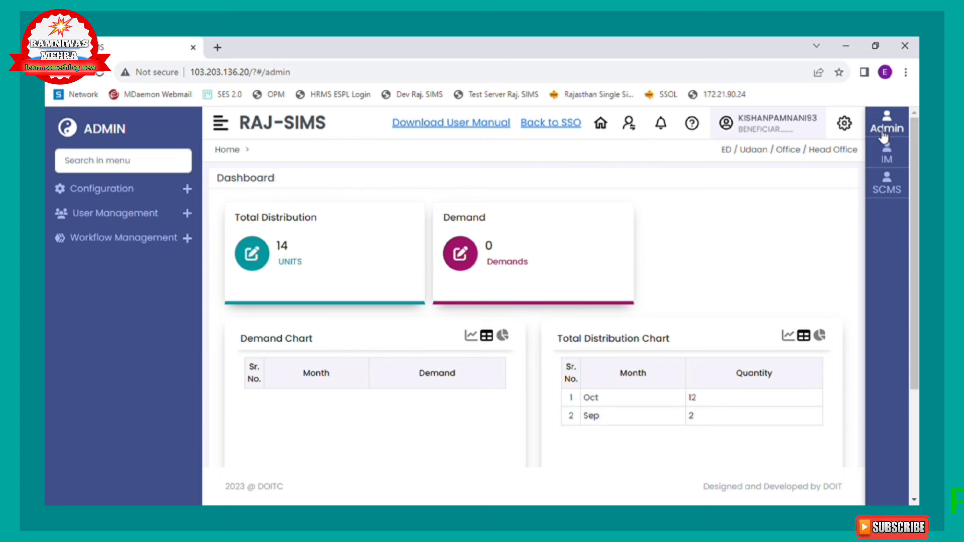
Step: Close the module sidebar, expand Configuration in the left menu, then reshow the modules
{"action": "left_click", "coordinate": [883, 132]}
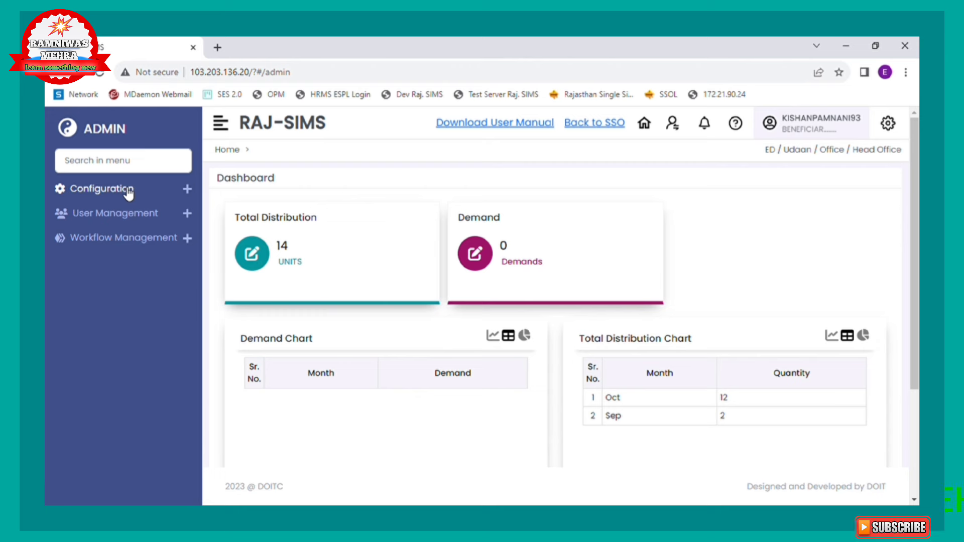
{"action": "left_click", "coordinate": [128, 190]}
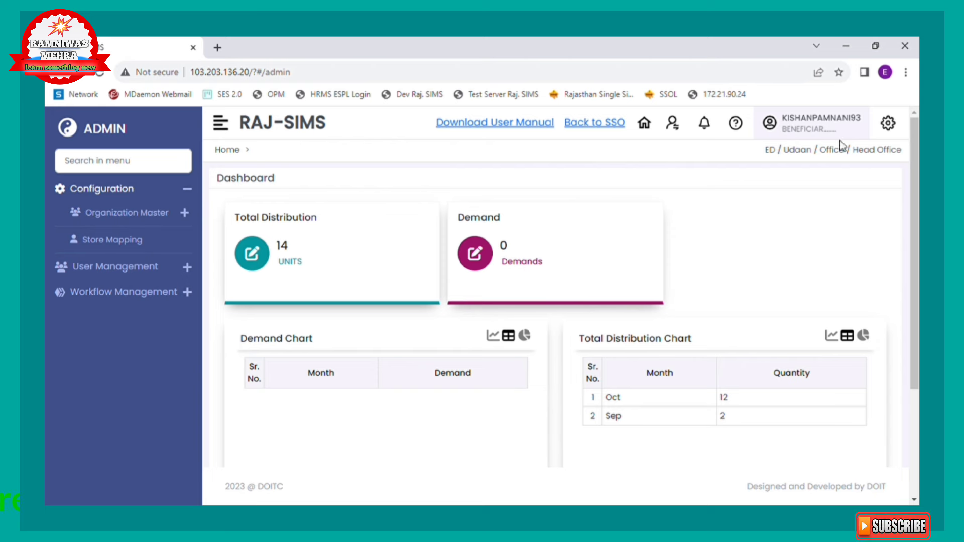
{"action": "left_click", "coordinate": [888, 123]}
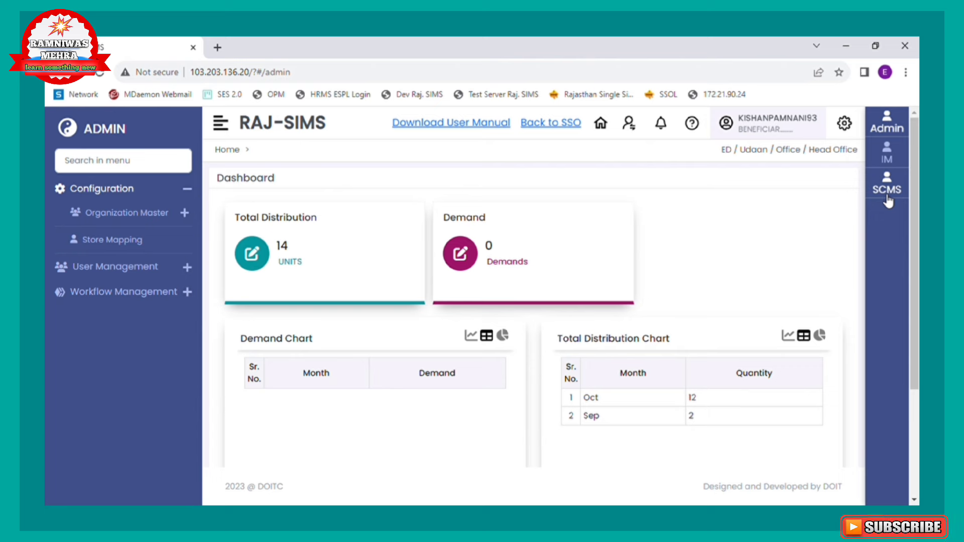
Step: Dismiss the module sidebar and expand Configuration to show Organization Master and Store Mapping
{"action": "left_click", "coordinate": [887, 131]}
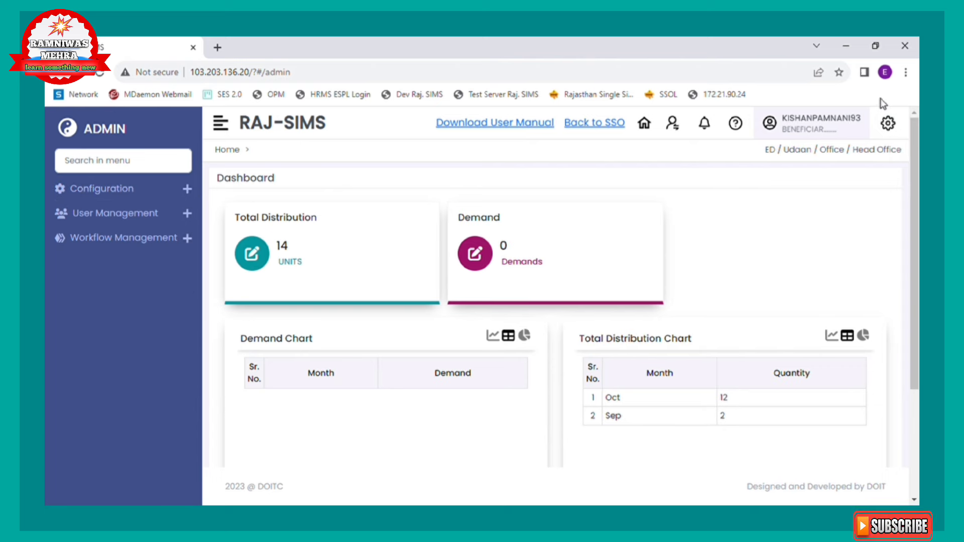
{"action": "left_click", "coordinate": [888, 123]}
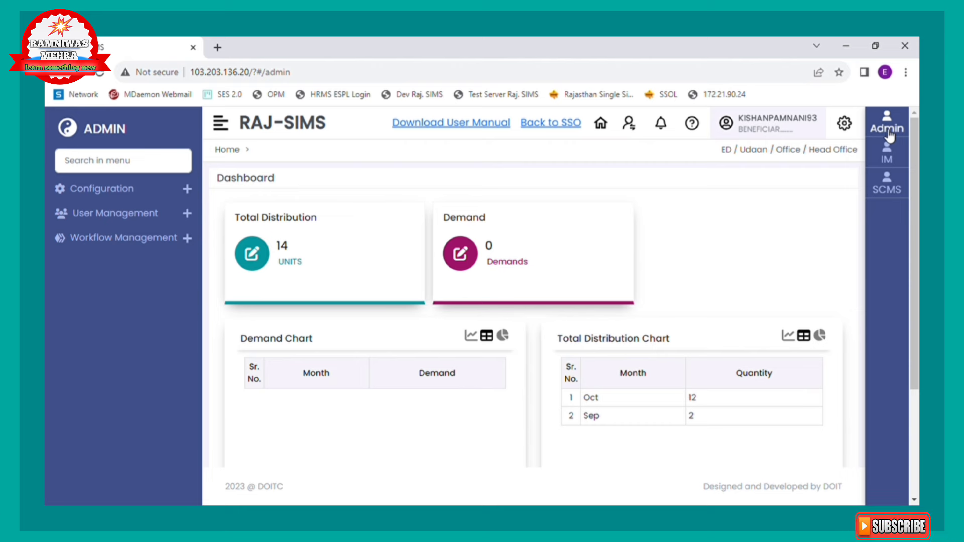
{"action": "left_click", "coordinate": [888, 131]}
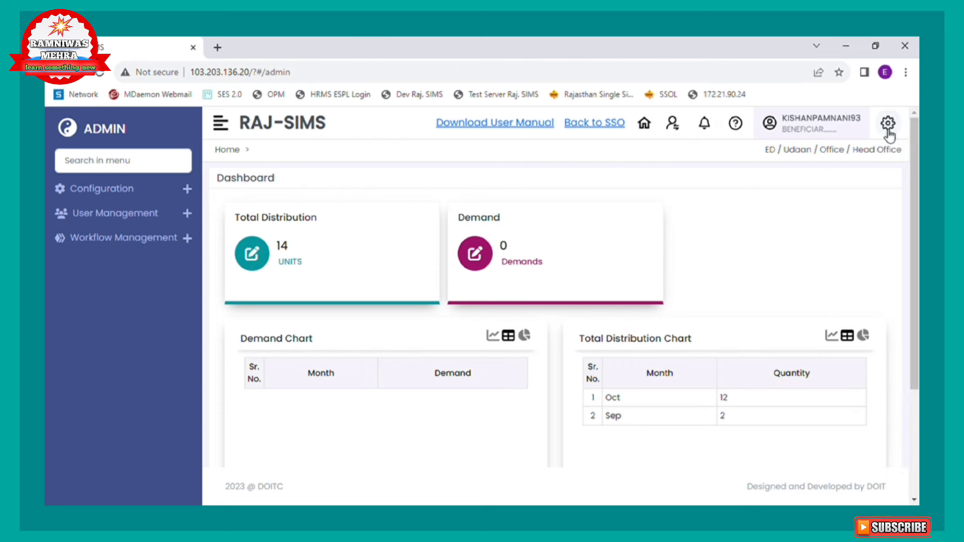
{"action": "left_click", "coordinate": [126, 191]}
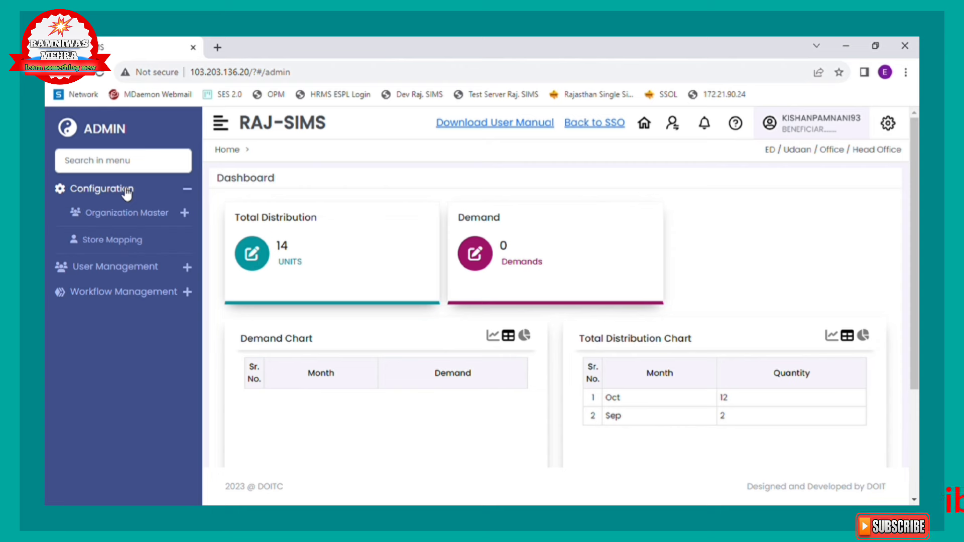
Step: Open Organization Master > Organization Users and highlight the first row's BARAN District and Admin values
{"action": "left_click", "coordinate": [132, 224]}
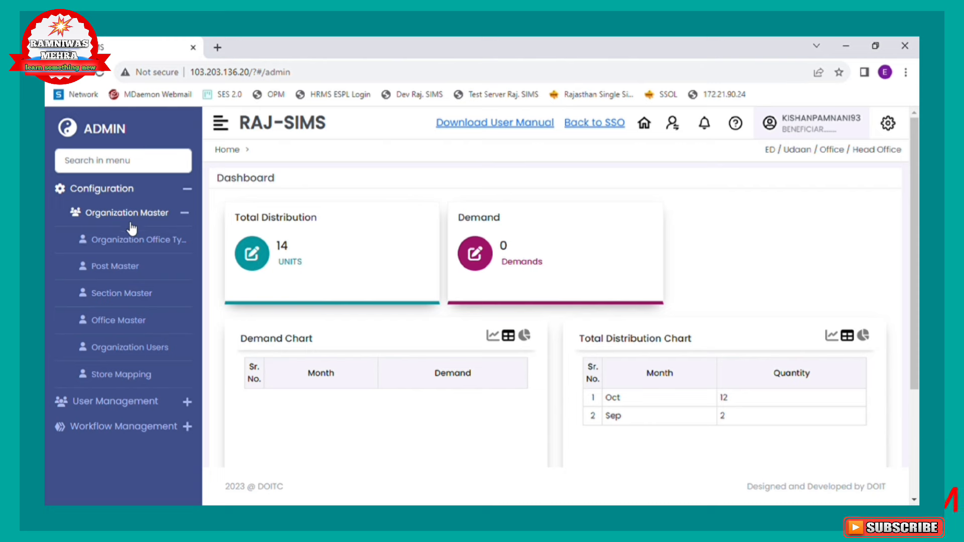
{"action": "left_click", "coordinate": [132, 352]}
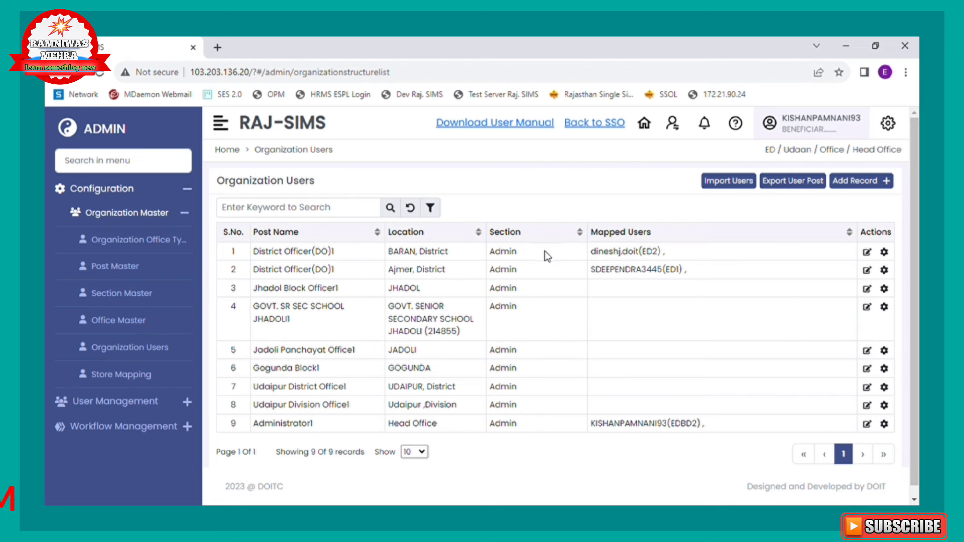
{"action": "triple_click", "coordinate": [432, 254]}
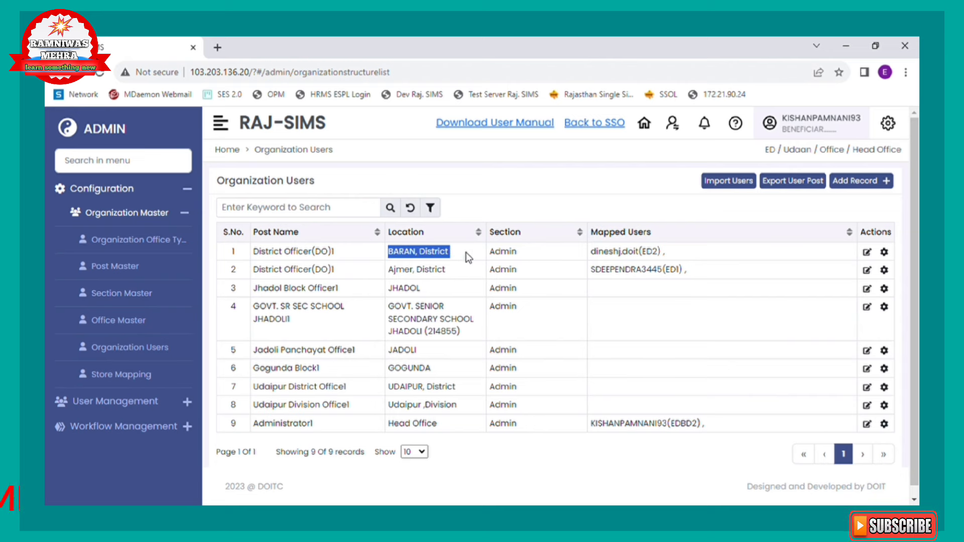
{"action": "triple_click", "coordinate": [504, 253]}
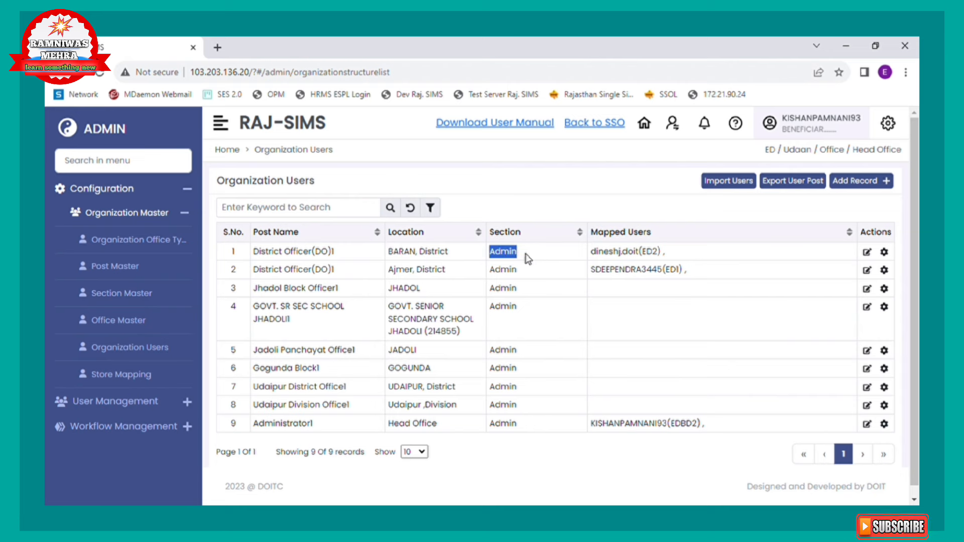
{"action": "left_click", "coordinate": [528, 259]}
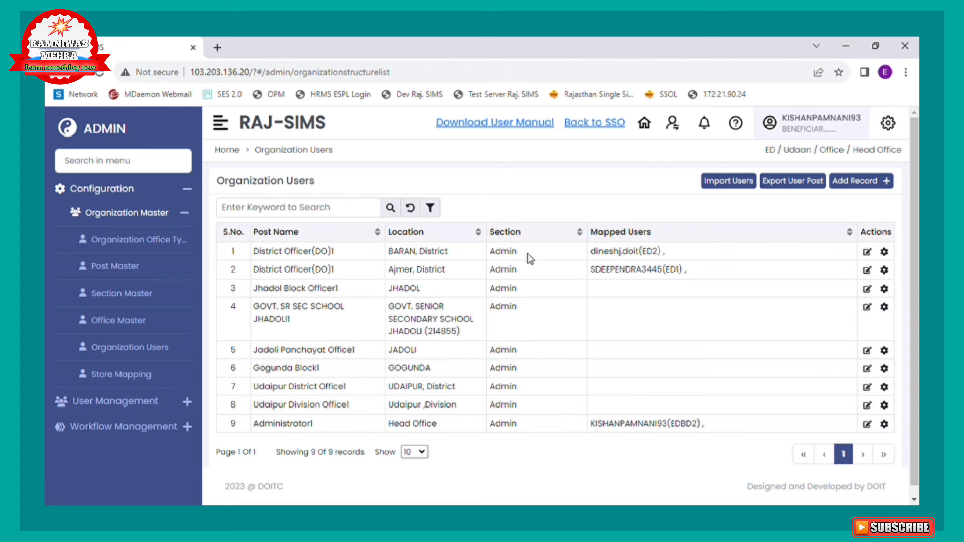
{"action": "scroll", "coordinate": [526, 313], "scroll_direction": "down", "scroll_amount": 1}
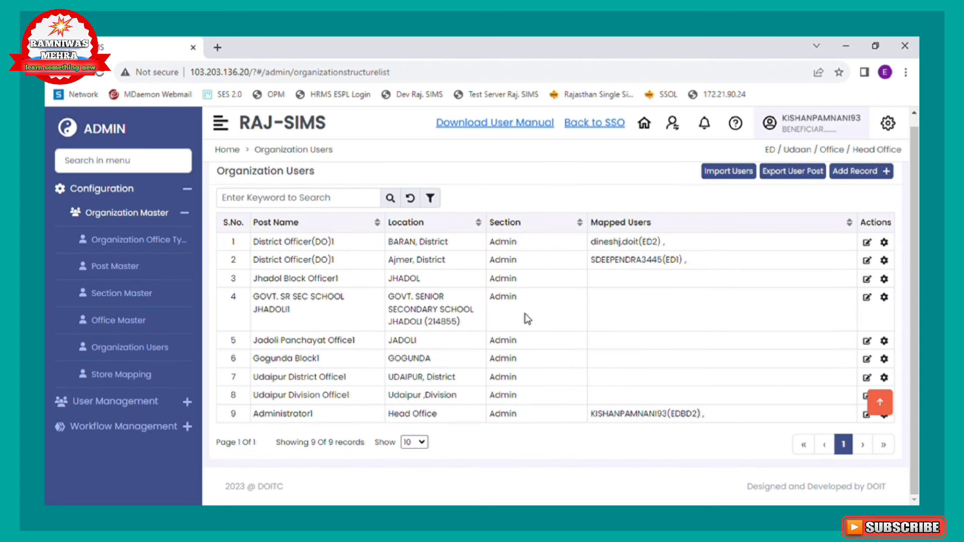
{"action": "scroll", "coordinate": [526, 313], "scroll_direction": "up", "scroll_amount": 1}
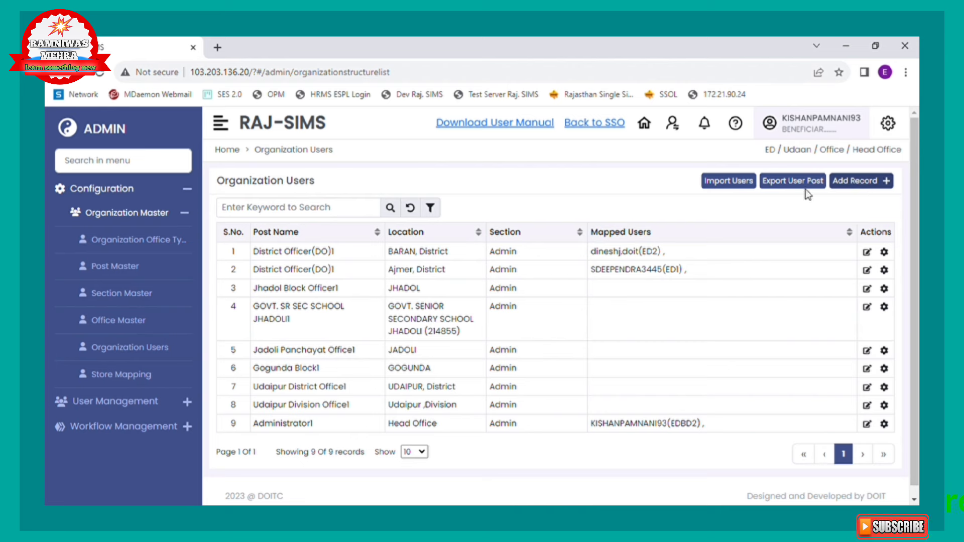
Step: Open and close the filter options beside the Organization Users search box
{"action": "left_click", "coordinate": [356, 215]}
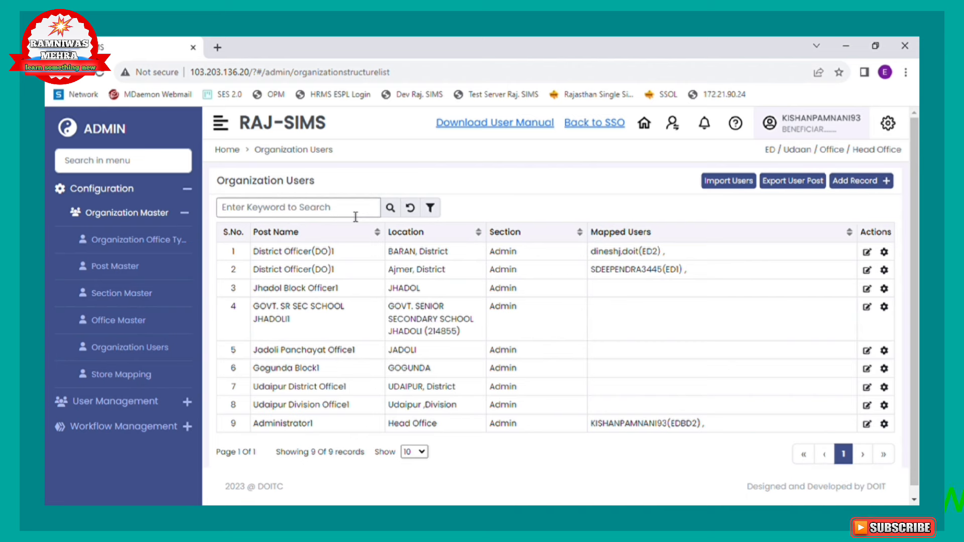
{"action": "left_click", "coordinate": [437, 213]}
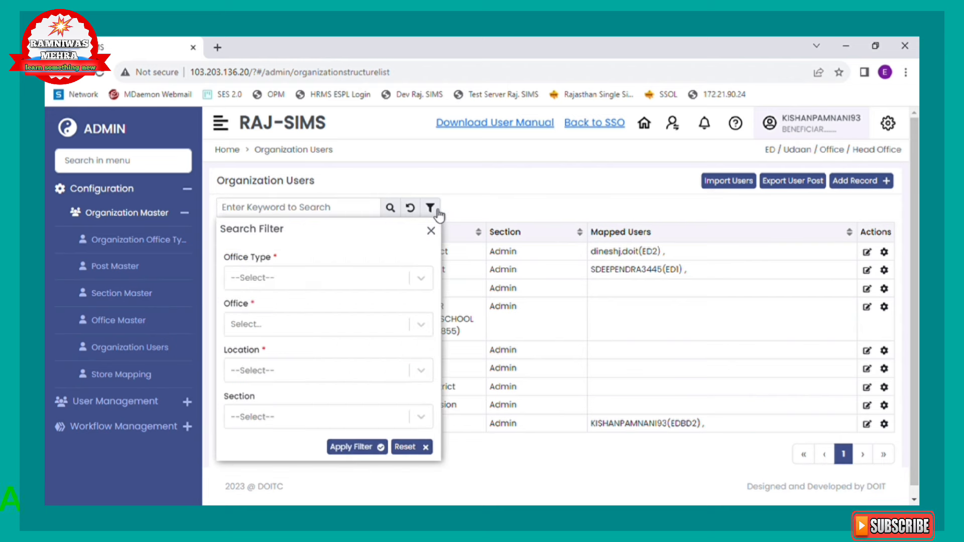
{"action": "left_click", "coordinate": [431, 231]}
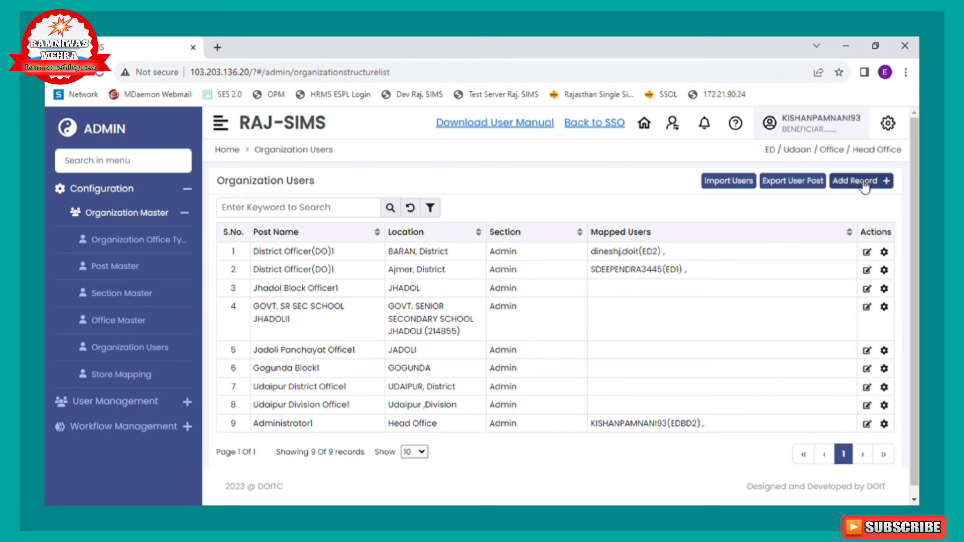
Step: Start a new organization user post and point out the required Office Type field
{"action": "left_click", "coordinate": [864, 182]}
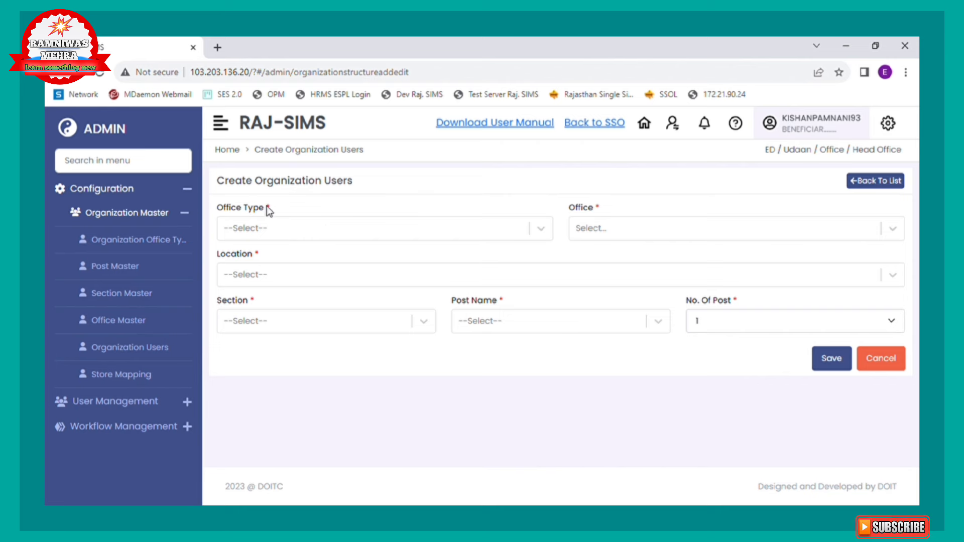
{"action": "left_click_drag", "start_coordinate": [266, 207], "coordinate": [275, 211]}
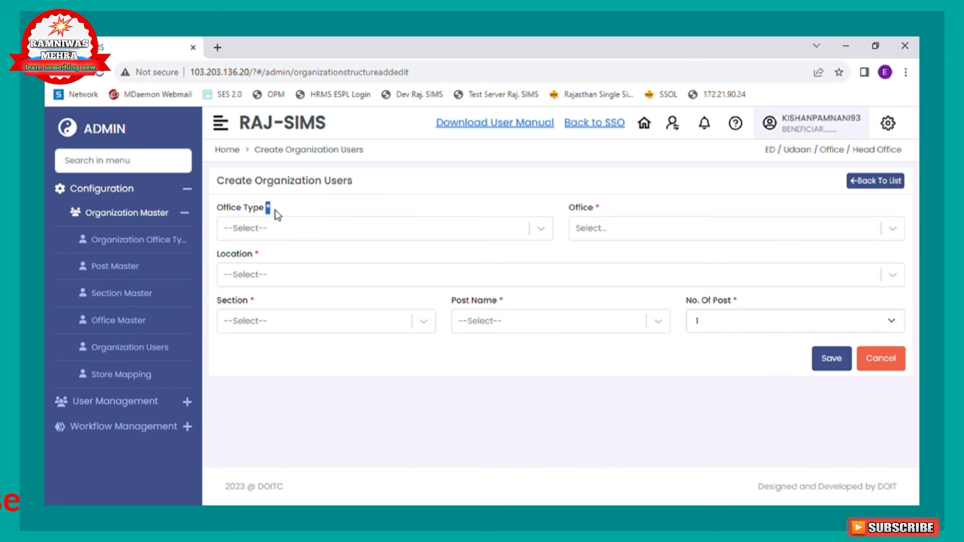
{"action": "left_click", "coordinate": [276, 215]}
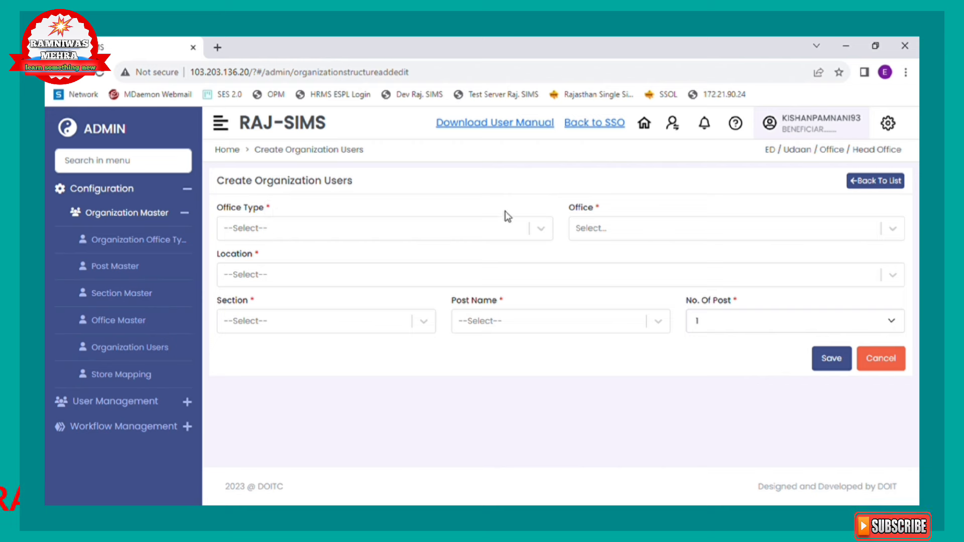
{"action": "triple_click", "coordinate": [465, 220]}
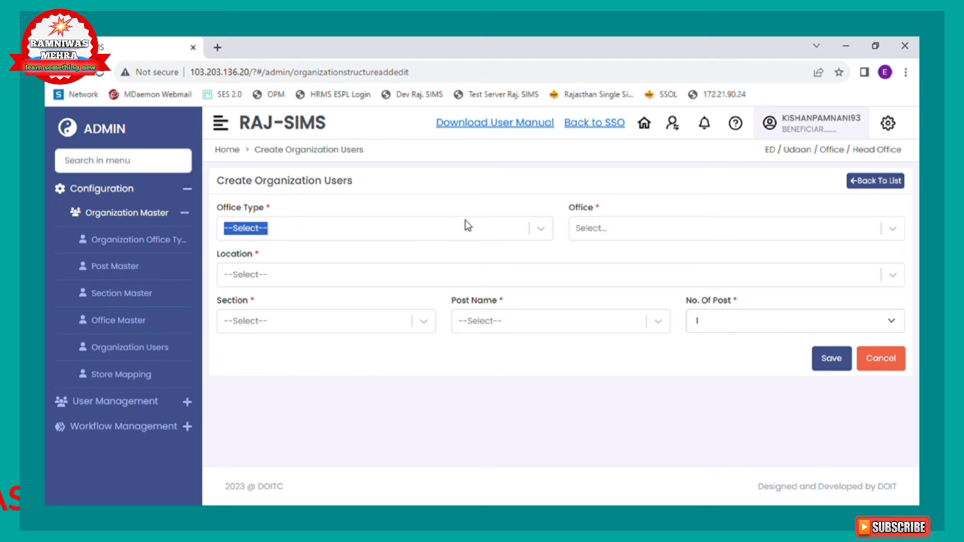
Step: Set Office Type to Division(Office), replacing an initial Office(Organization) choice
{"action": "left_click", "coordinate": [385, 229]}
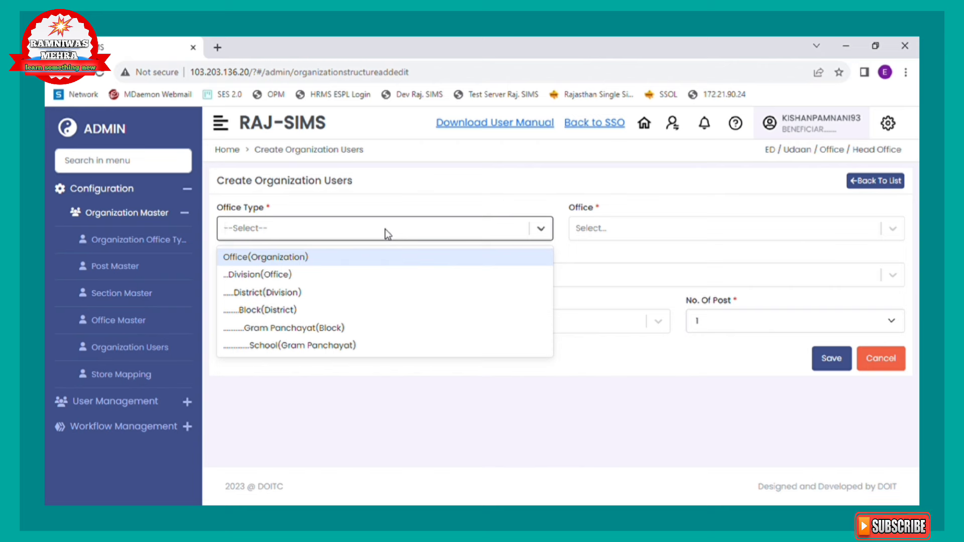
{"action": "left_click", "coordinate": [380, 257]}
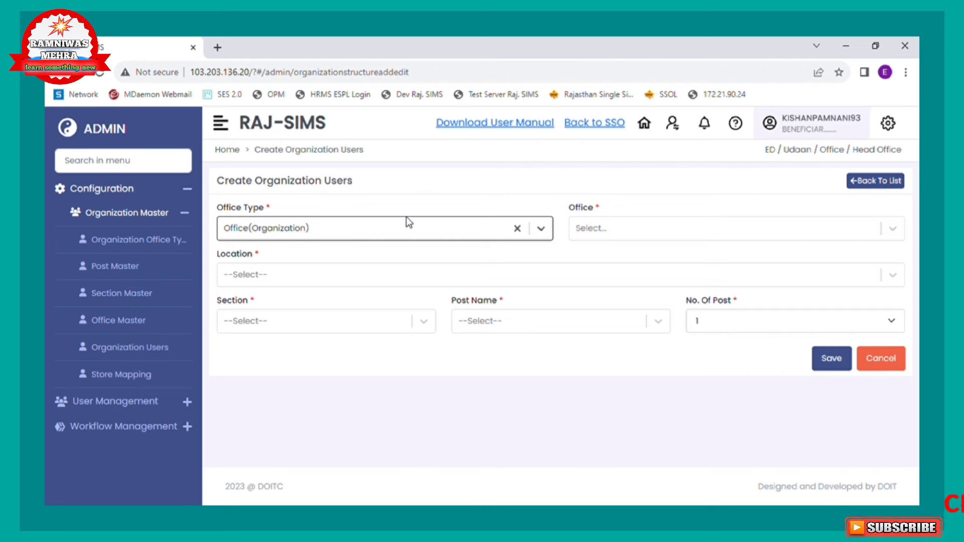
{"action": "left_click", "coordinate": [381, 235]}
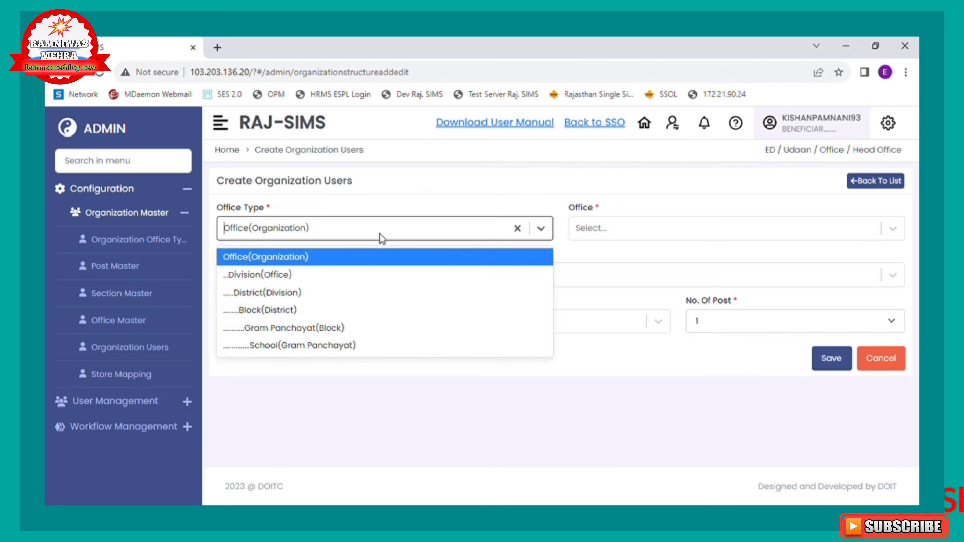
{"action": "left_click", "coordinate": [285, 275]}
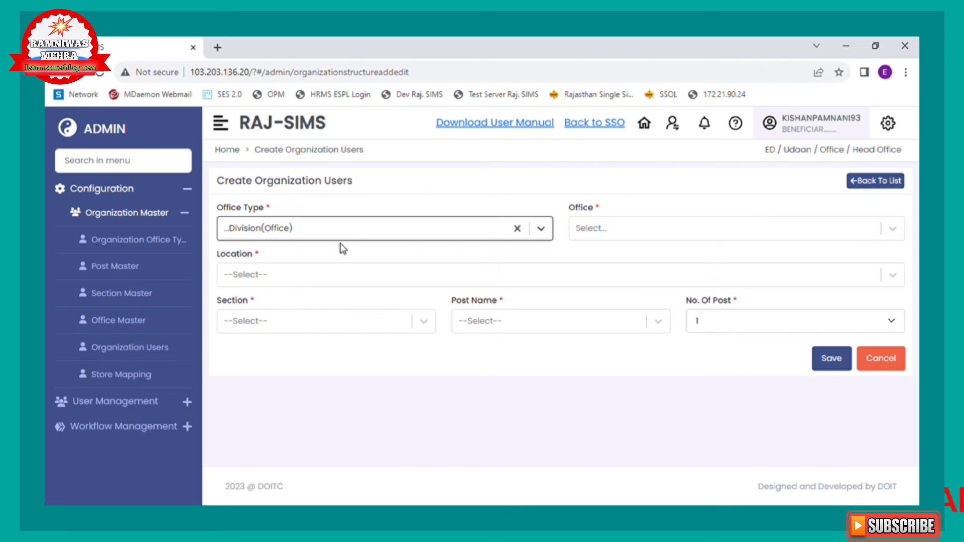
{"action": "left_click", "coordinate": [646, 231]}
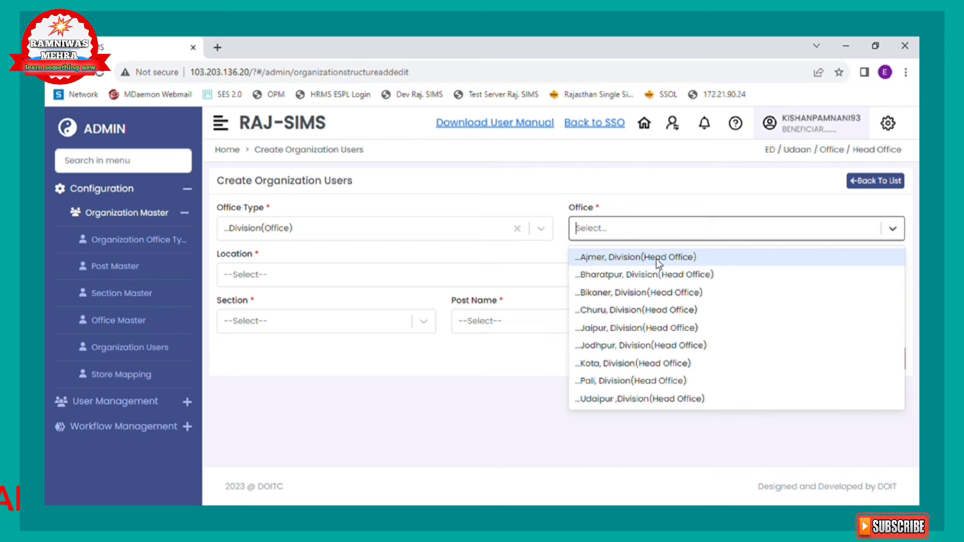
Step: Choose Ajmer, Division(Head Office) as the office and Ajmer District as the location
{"action": "left_click", "coordinate": [656, 258]}
{"action": "left_click", "coordinate": [655, 228]}
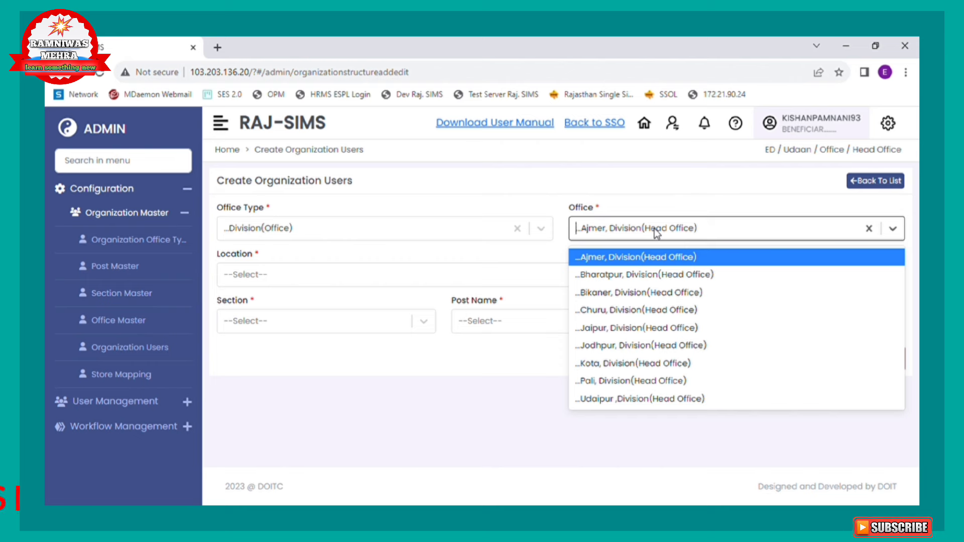
{"action": "left_click", "coordinate": [639, 258]}
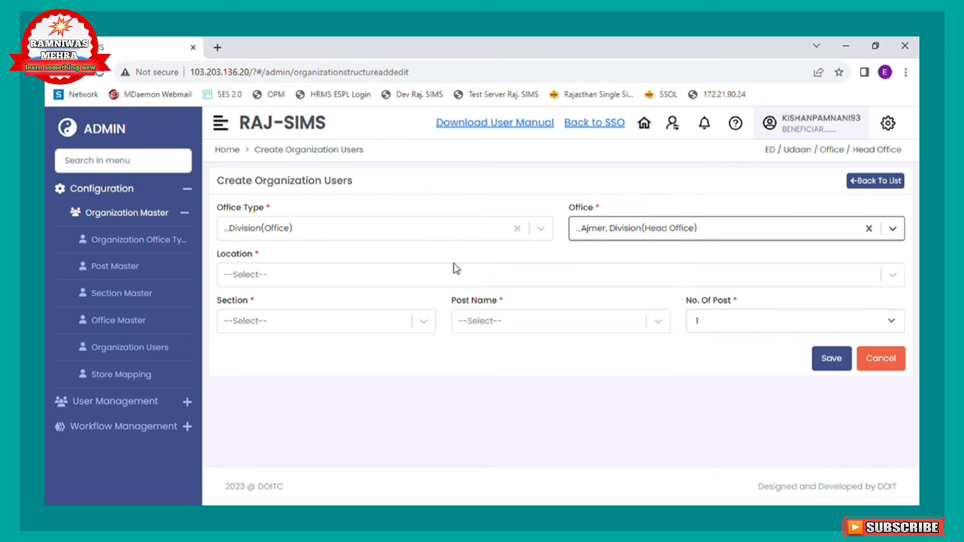
{"action": "left_click", "coordinate": [352, 275]}
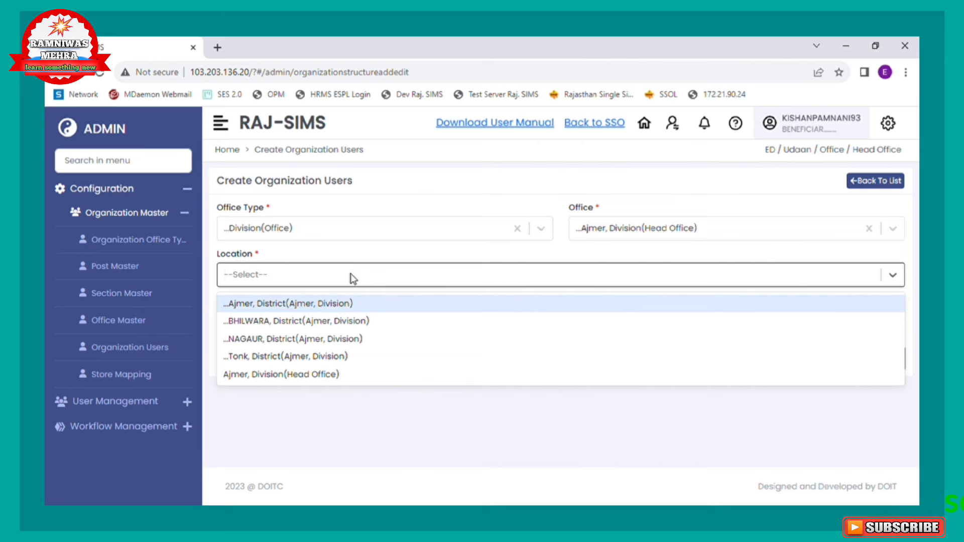
{"action": "left_click", "coordinate": [315, 304]}
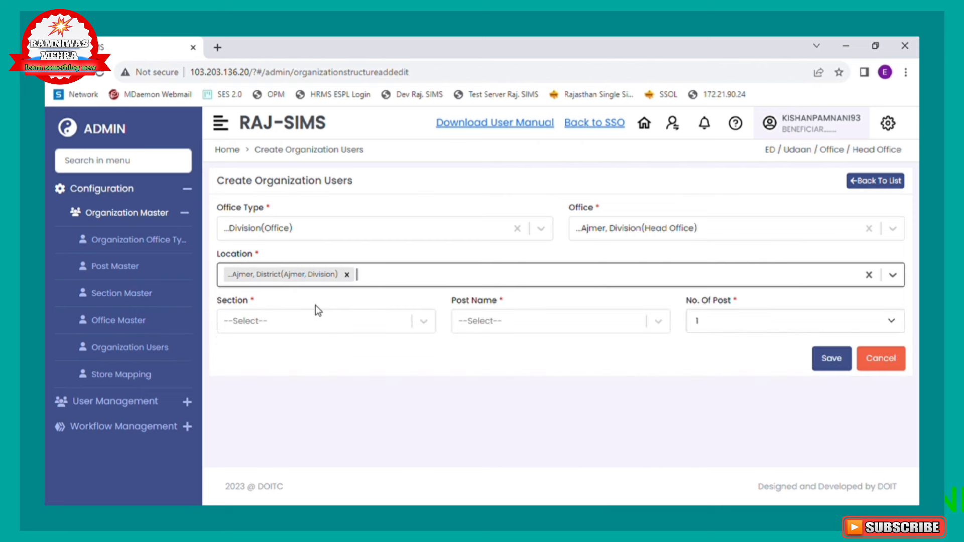
Step: Set Section to Admin and Post Name to District Officer(DO), with 1 post, and save
{"action": "left_click", "coordinate": [300, 326]}
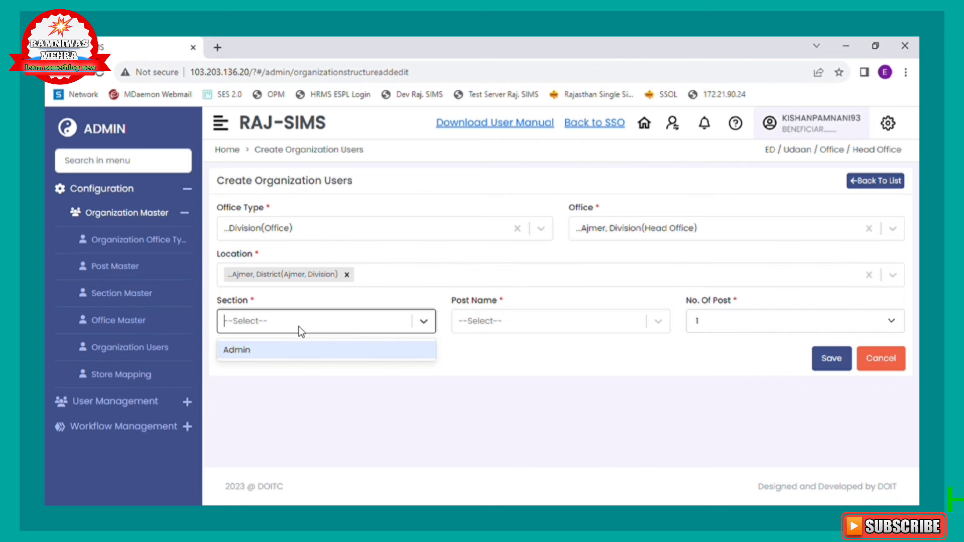
{"action": "left_click", "coordinate": [281, 351]}
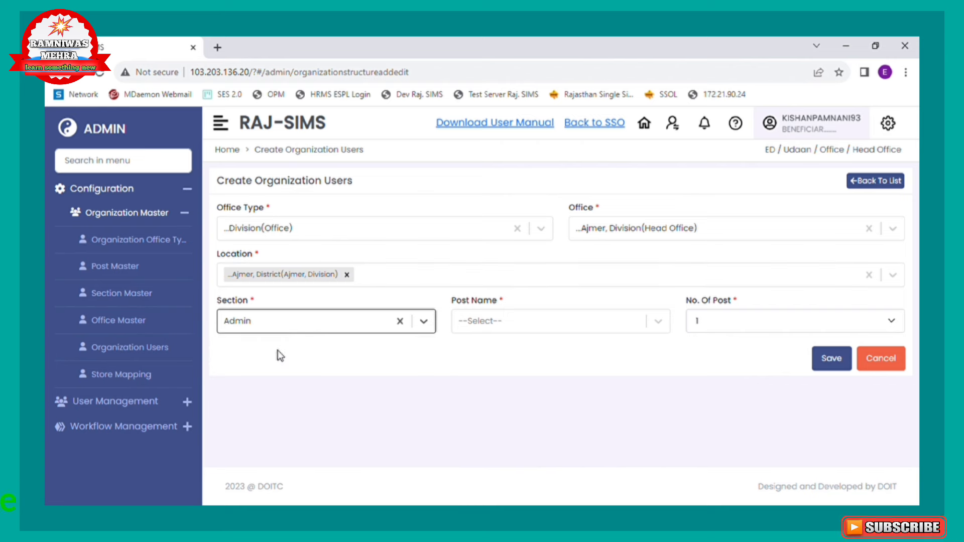
{"action": "left_click", "coordinate": [492, 322]}
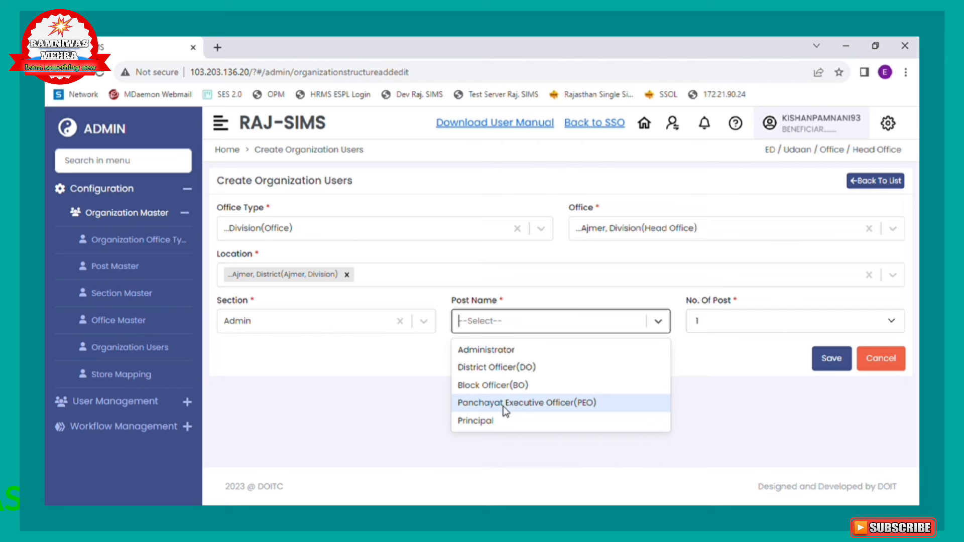
{"action": "left_click", "coordinate": [502, 368]}
{"action": "left_click", "coordinate": [744, 324]}
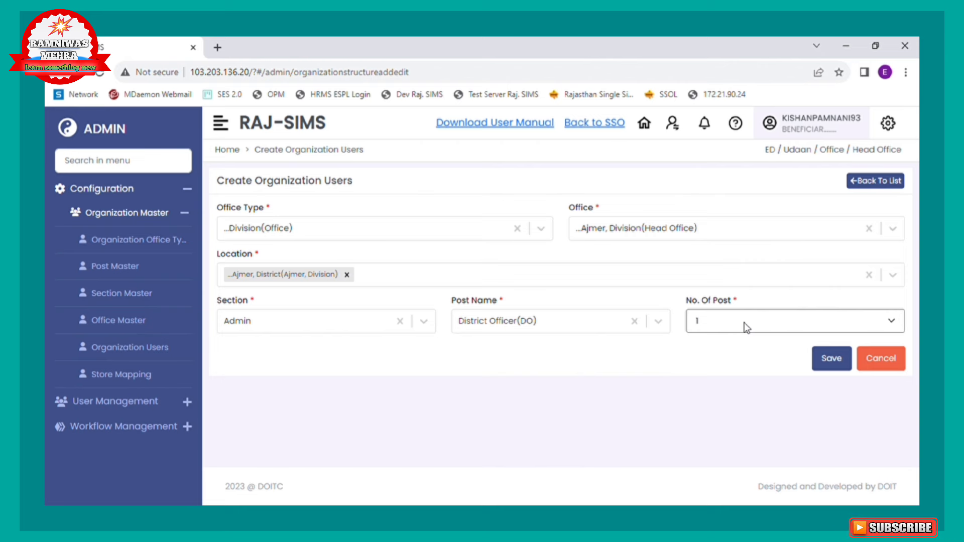
{"action": "left_click", "coordinate": [834, 359]}
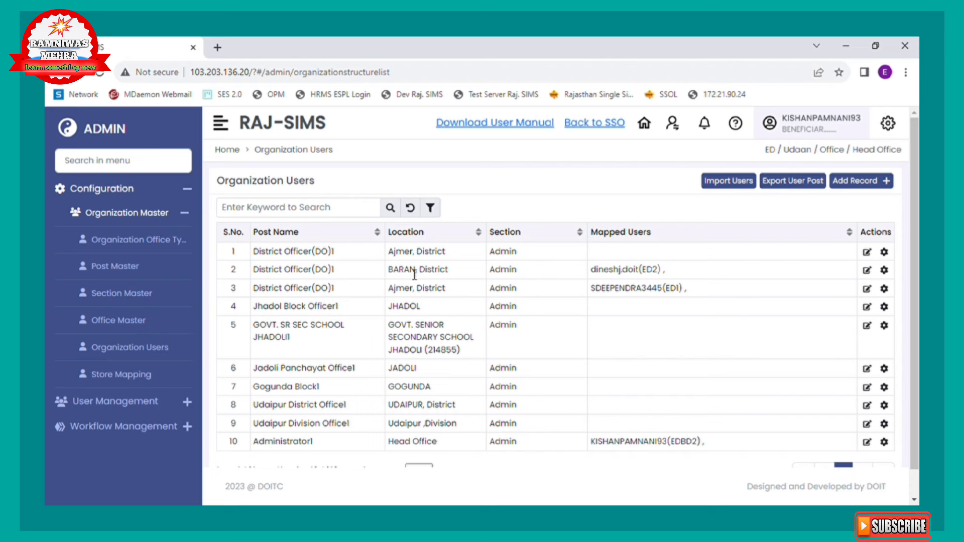
{"action": "triple_click", "coordinate": [420, 253]}
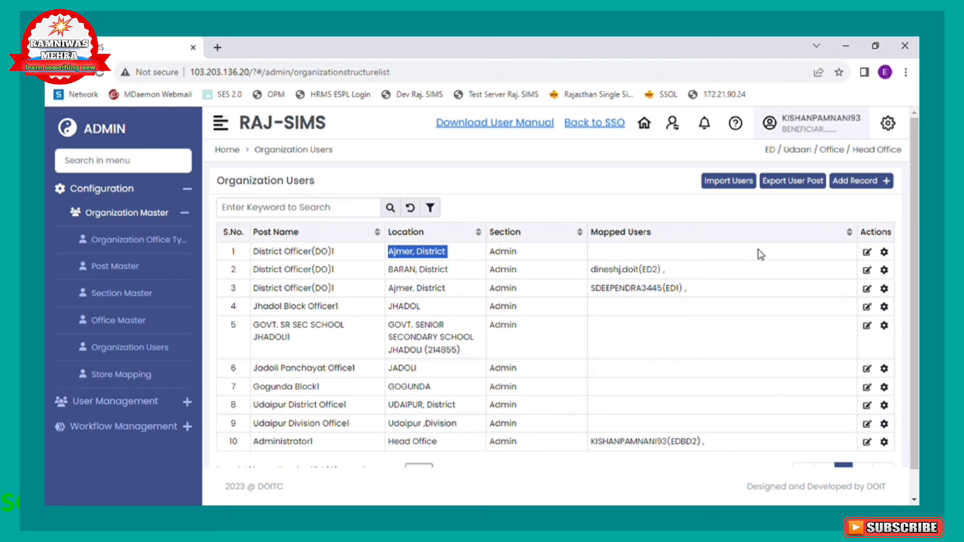
Step: Set row 1's post user type to Nodal Officer, enter the user's SSO ID and look it up
{"action": "left_click", "coordinate": [885, 252]}
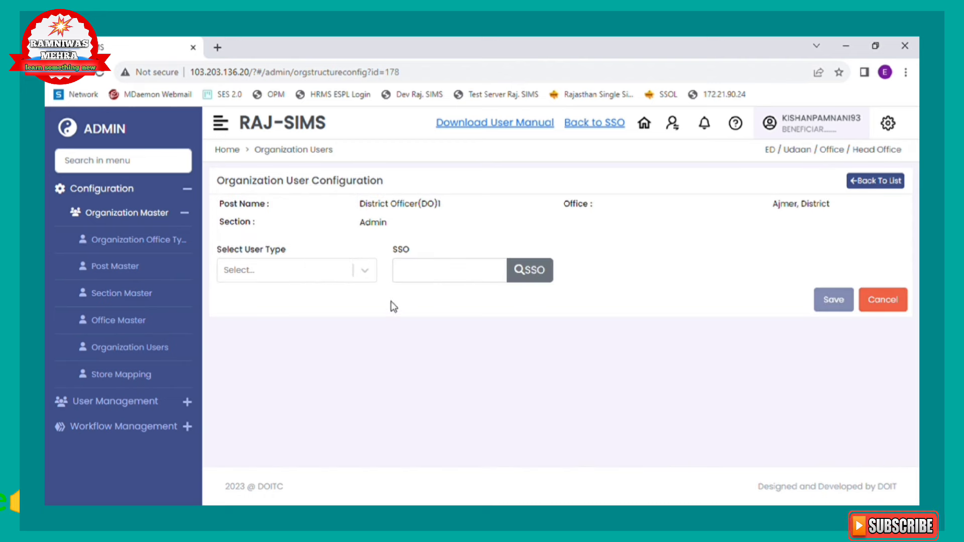
{"action": "left_click", "coordinate": [341, 276]}
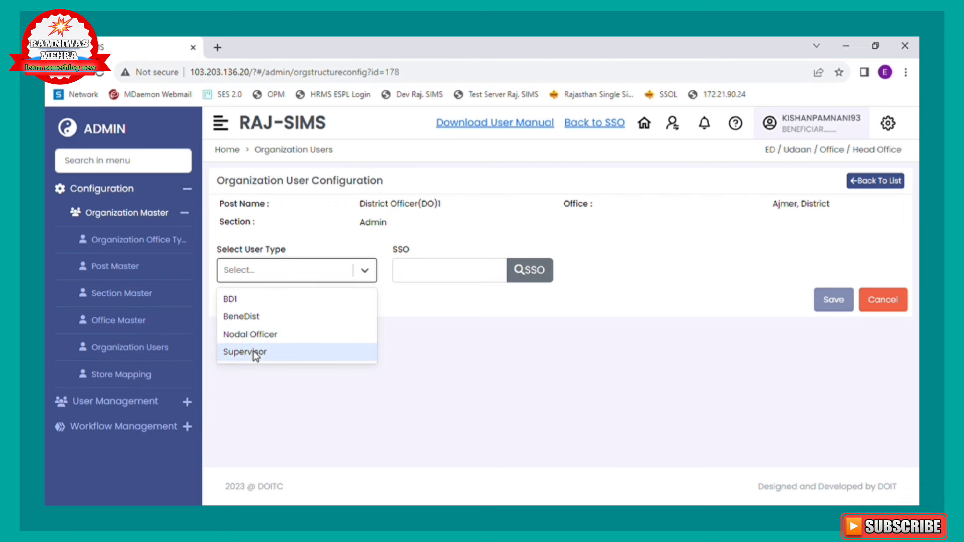
{"action": "left_click", "coordinate": [252, 338]}
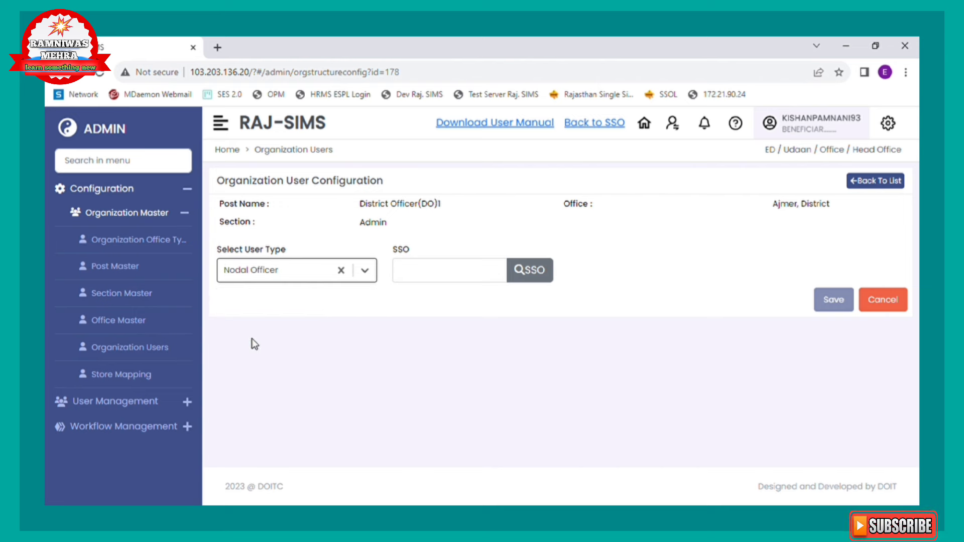
{"action": "left_click", "coordinate": [438, 282]}
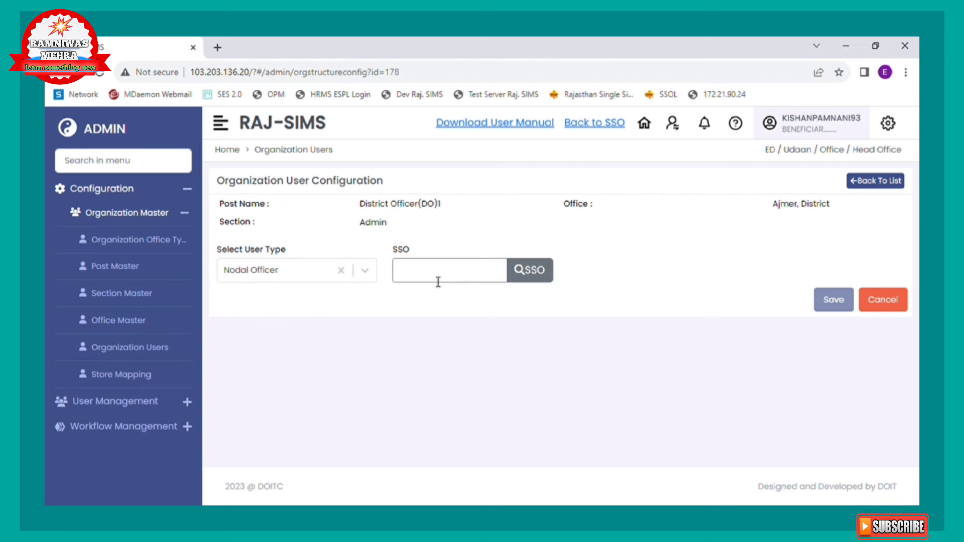
{"action": "left_click", "coordinate": [454, 290]}
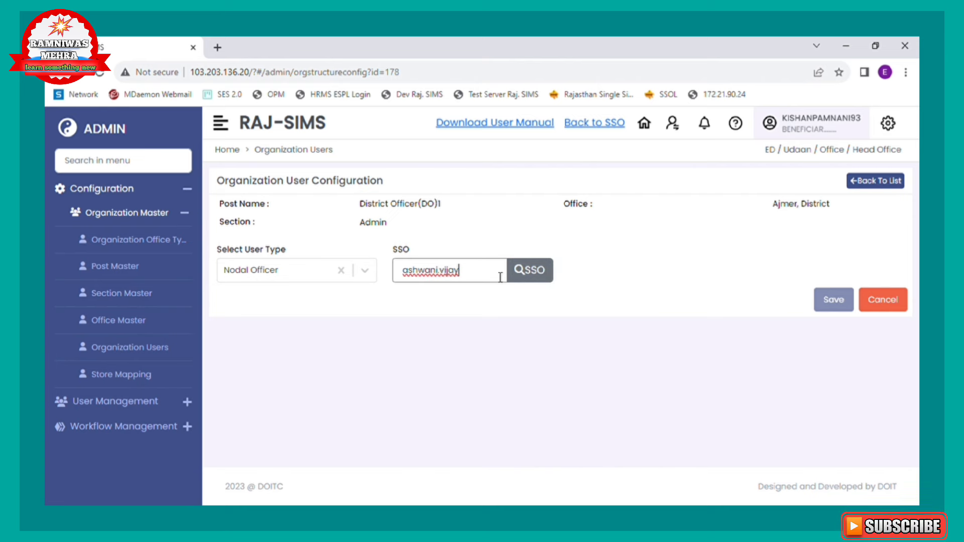
{"action": "left_click", "coordinate": [538, 280]}
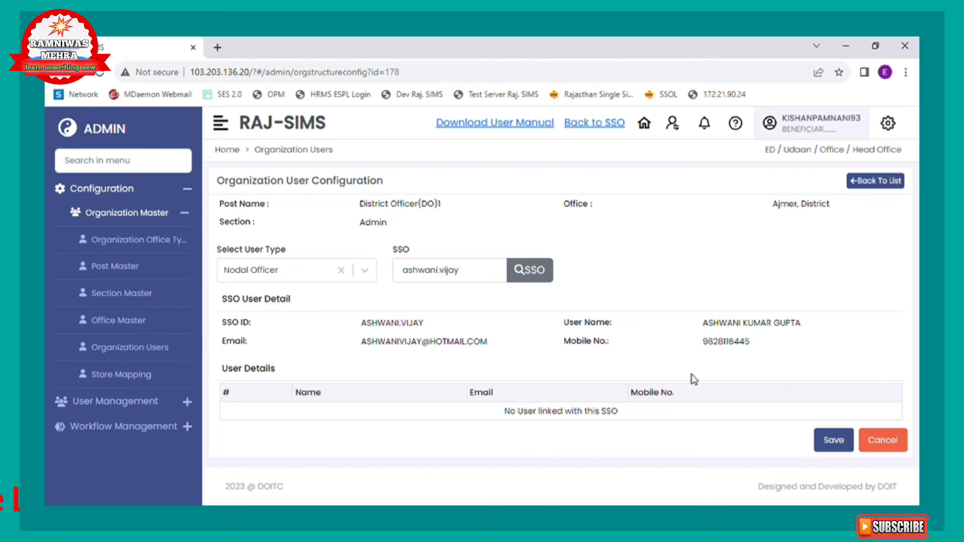
Step: Save the Nodal Officer mapping, highlight row 1's mapped user, and reopen that post's configuration
{"action": "left_click", "coordinate": [832, 442]}
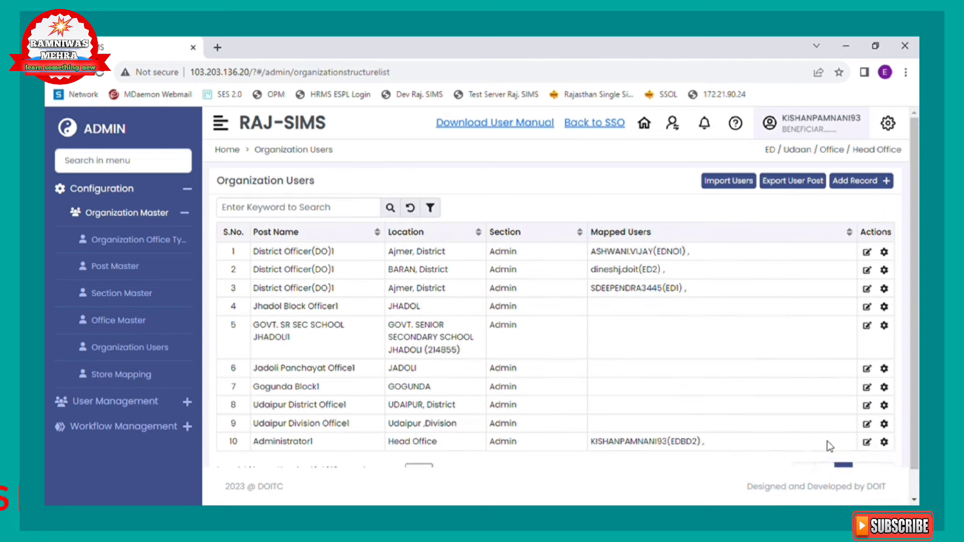
{"action": "double_click", "coordinate": [638, 254]}
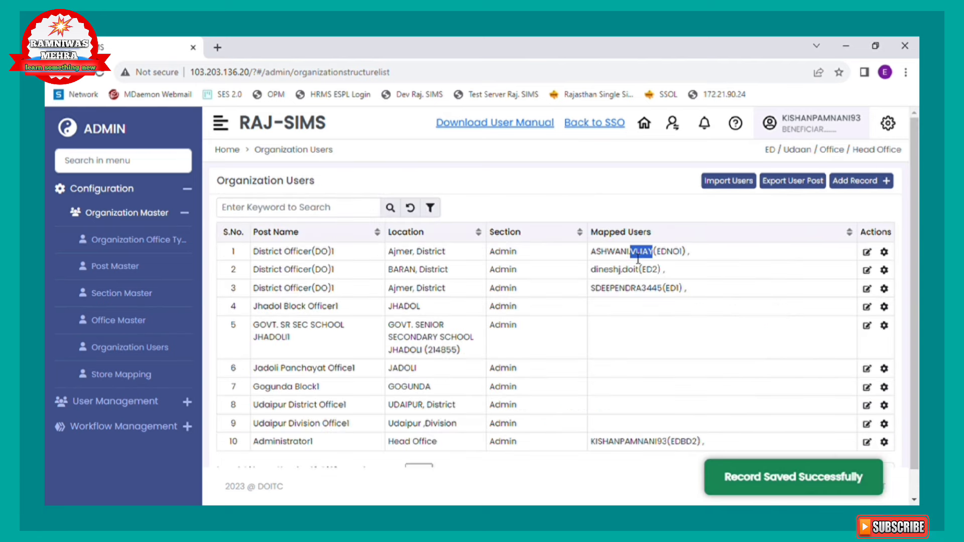
{"action": "triple_click", "coordinate": [638, 254]}
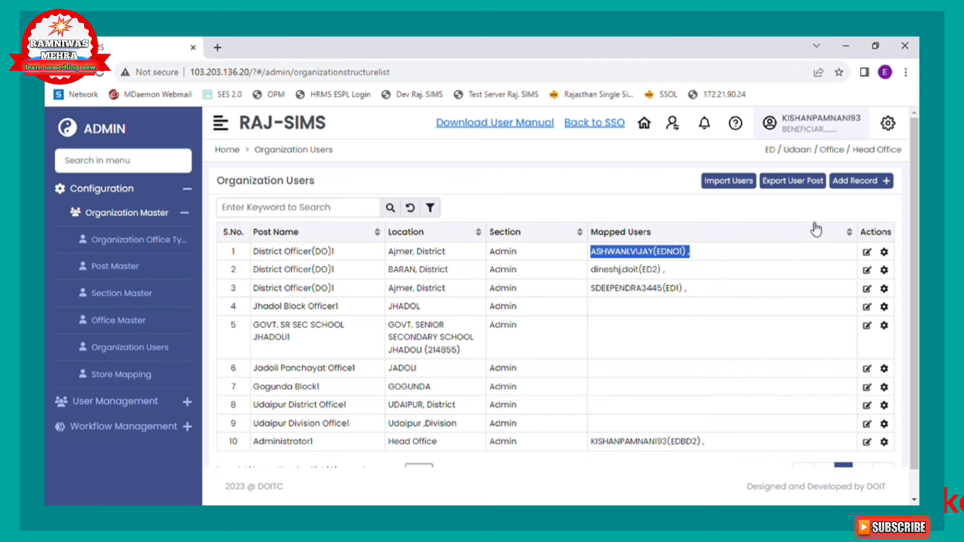
{"action": "left_click", "coordinate": [885, 252]}
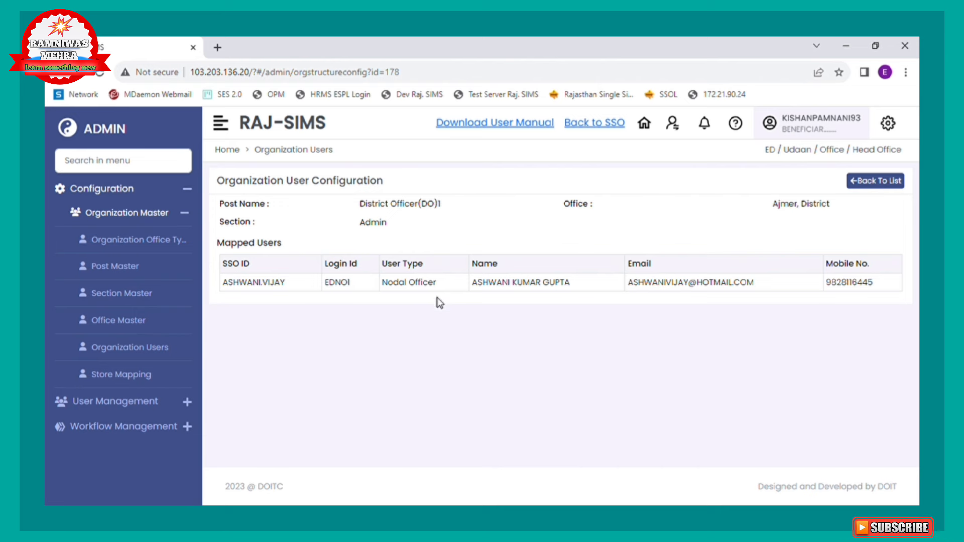
Step: Expand User Management in the sidebar to reveal User List, with the mapped Nodal Officer table still shown
{"action": "left_click", "coordinate": [110, 403]}
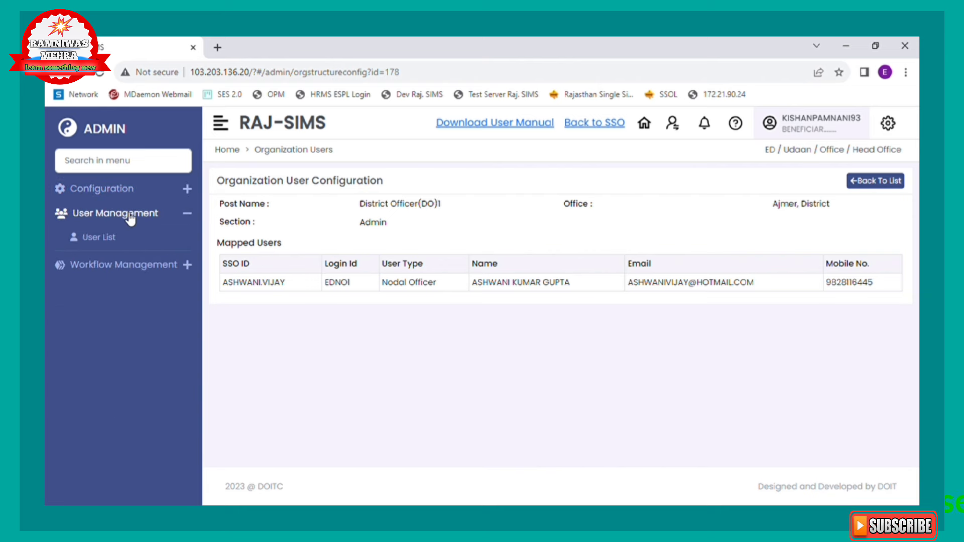
Step: Open the User List and show 30 records per page
{"action": "left_click", "coordinate": [108, 244]}
{"action": "scroll", "coordinate": [397, 370], "scroll_direction": "down", "scroll_amount": 3}
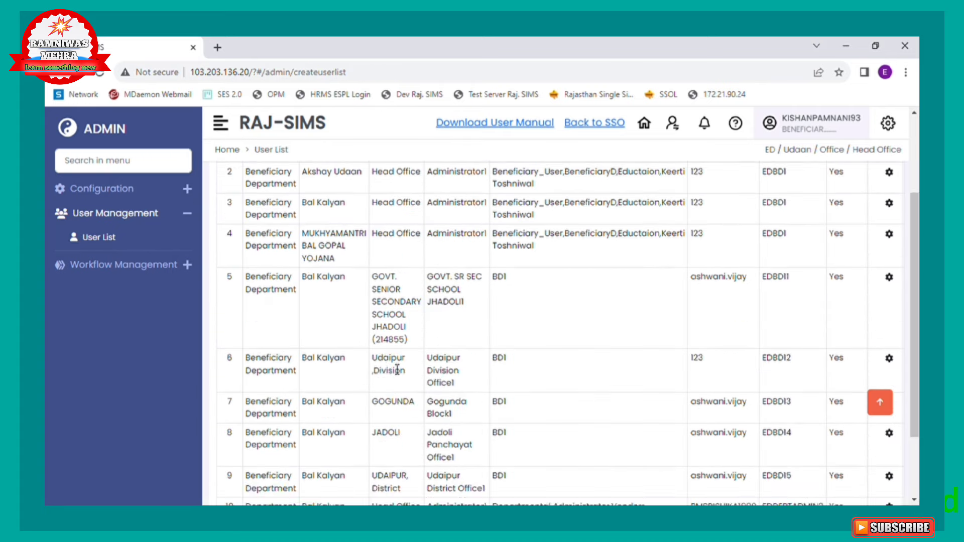
{"action": "scroll", "coordinate": [397, 370], "scroll_direction": "down", "scroll_amount": 2}
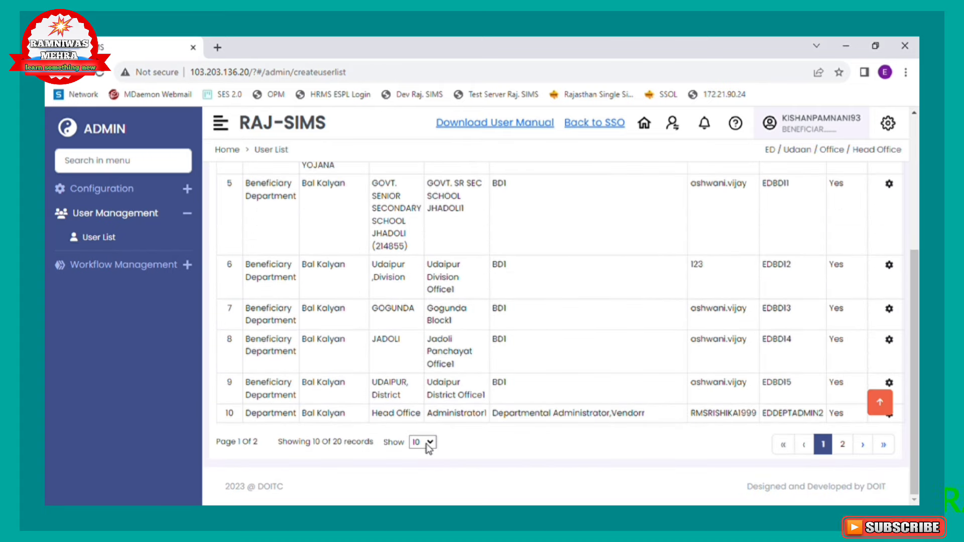
{"action": "left_click", "coordinate": [422, 414]}
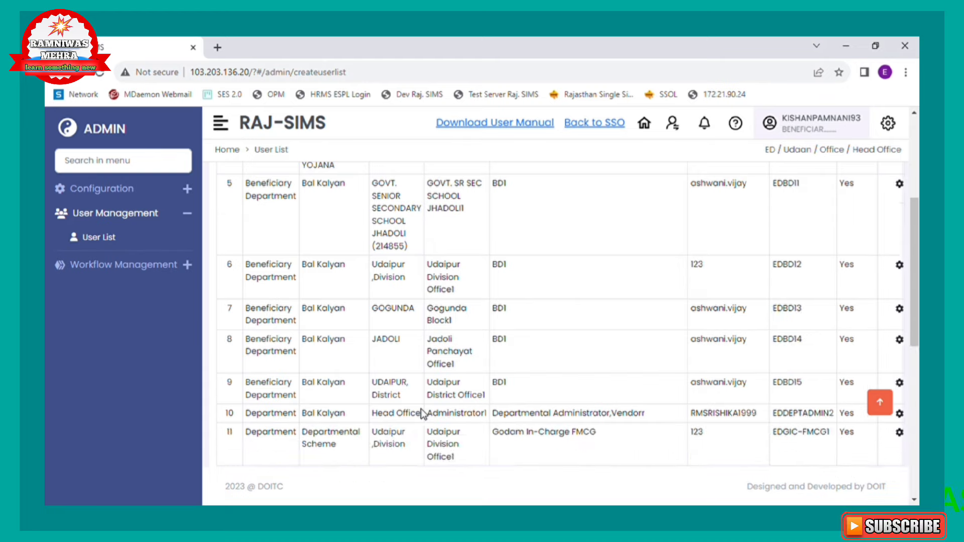
{"action": "scroll", "coordinate": [422, 409], "scroll_direction": "down", "scroll_amount": 8}
Step: Locate user 20, the District Officer(DO)I Nodal Officer, and open its edit page
{"action": "triple_click", "coordinate": [463, 400]}
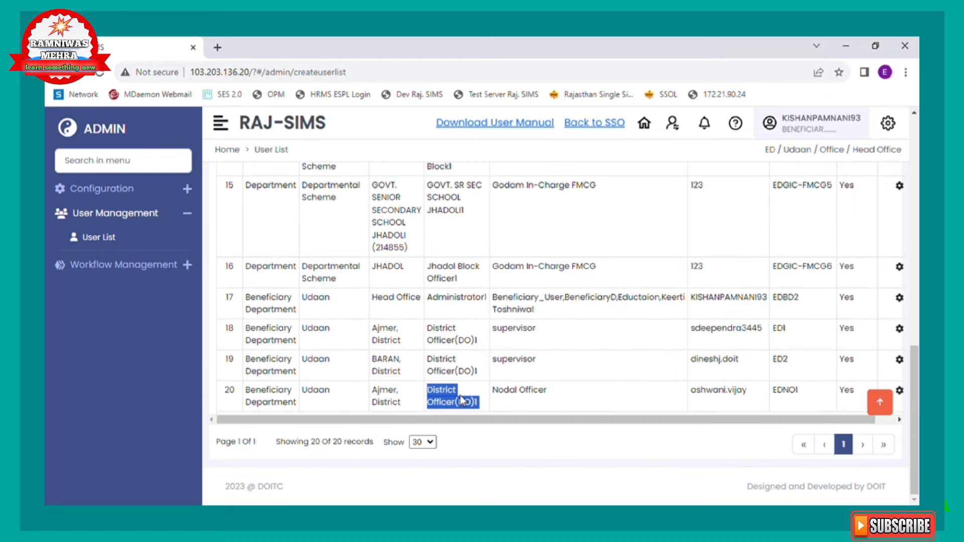
{"action": "scroll", "coordinate": [460, 396], "scroll_direction": "right", "scroll_amount": 1}
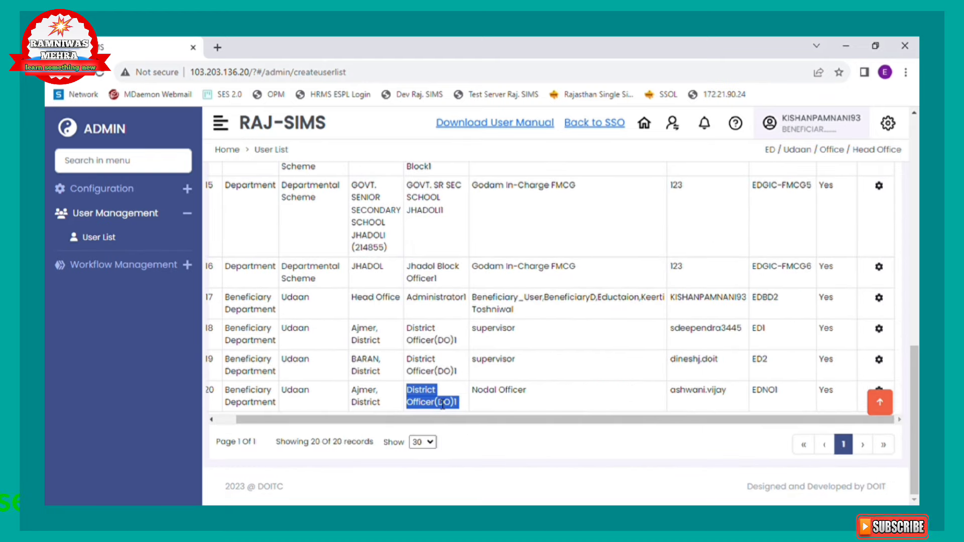
{"action": "left_click", "coordinate": [380, 400]}
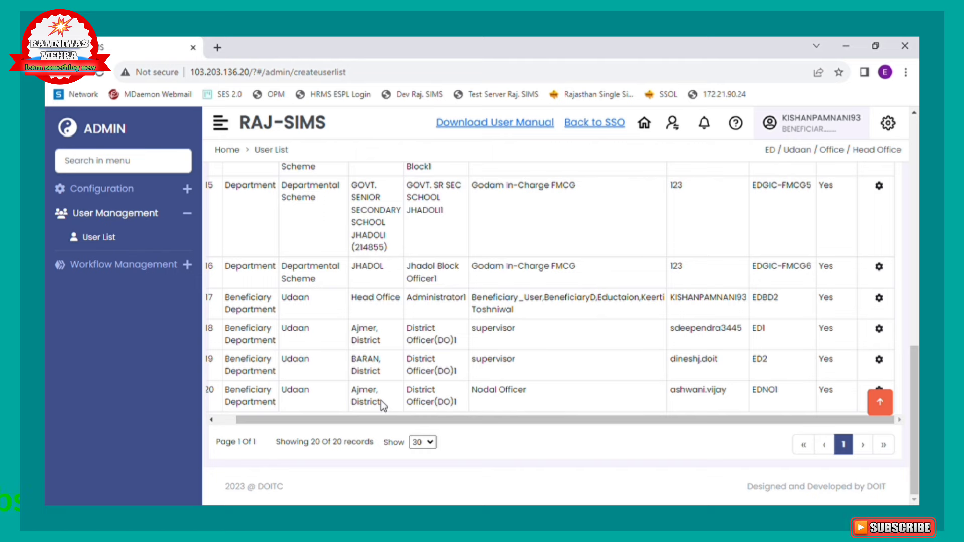
{"action": "triple_click", "coordinate": [415, 405]}
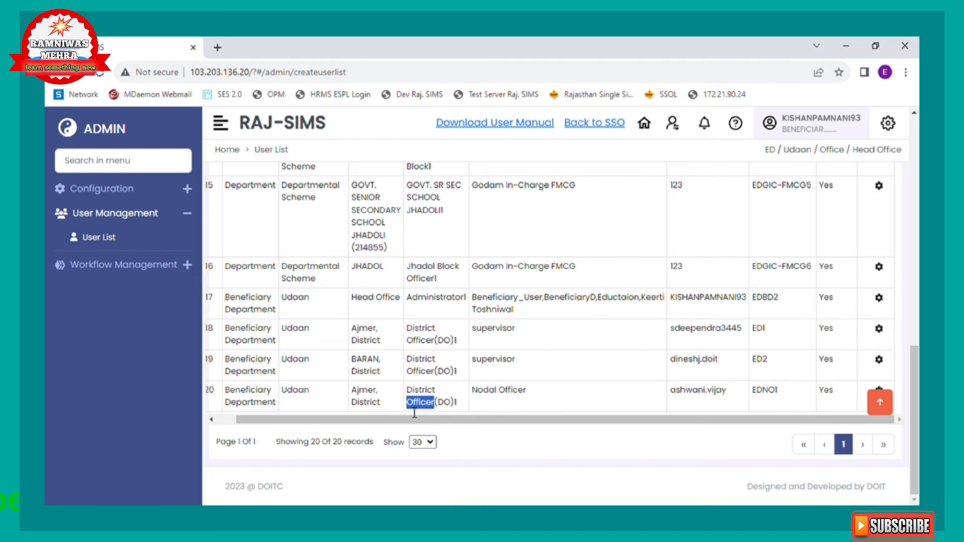
{"action": "double_click", "coordinate": [499, 394]}
{"action": "triple_click", "coordinate": [503, 401]}
{"action": "scroll", "coordinate": [503, 401], "scroll_direction": "up", "scroll_amount": 3}
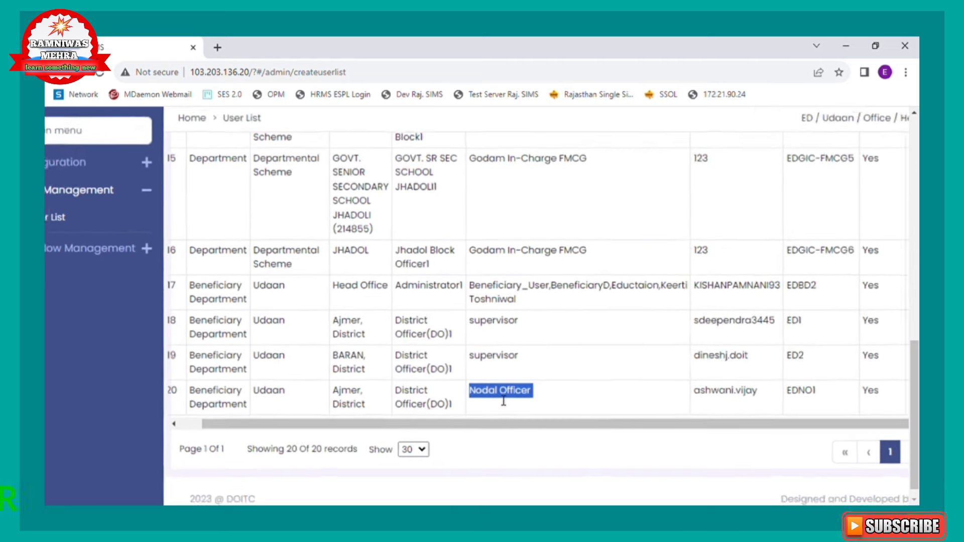
{"action": "scroll", "coordinate": [504, 400], "scroll_direction": "down", "scroll_amount": 3}
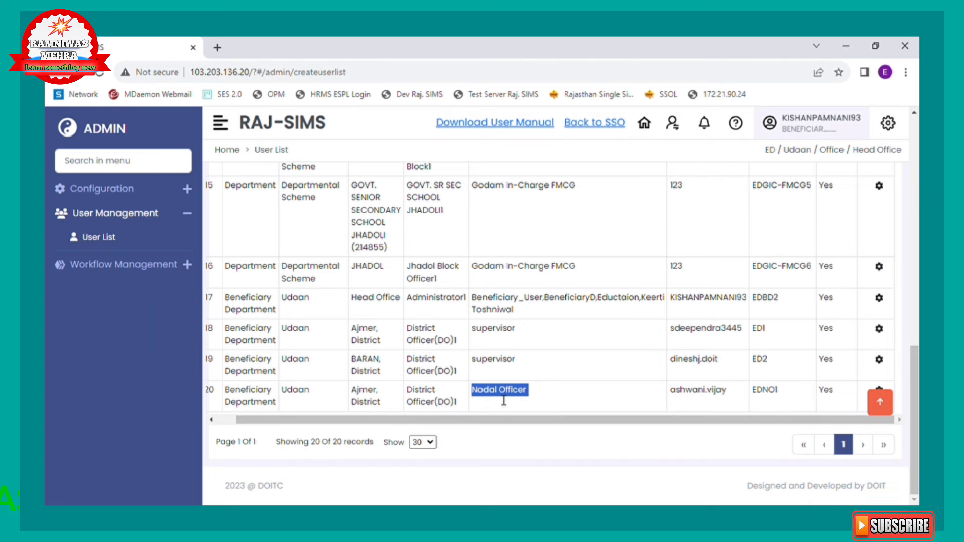
{"action": "scroll", "coordinate": [665, 378], "scroll_direction": "up", "scroll_amount": 1}
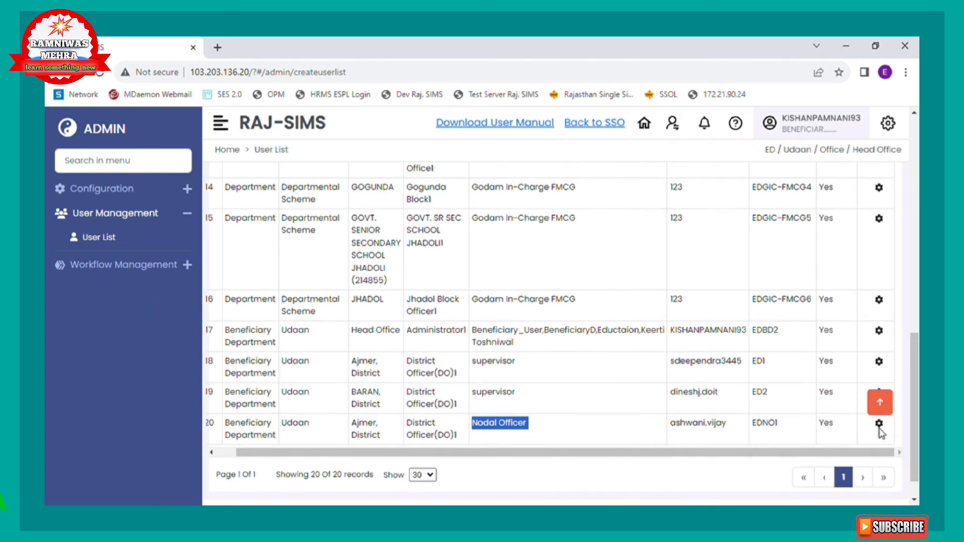
{"action": "left_click", "coordinate": [879, 427]}
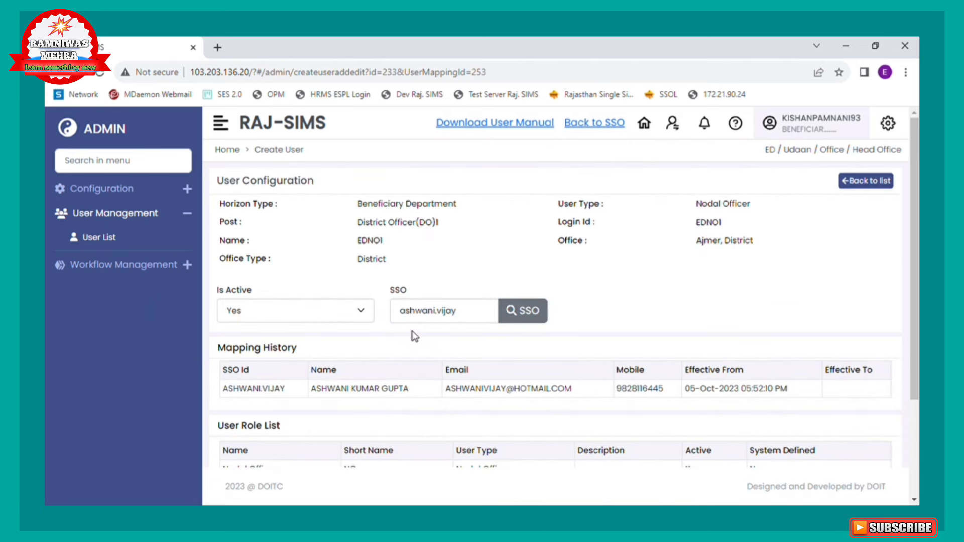
Step: Replace the user's current SSO ID with the new SSO ID and look up its details
{"action": "double_click", "coordinate": [446, 320]}
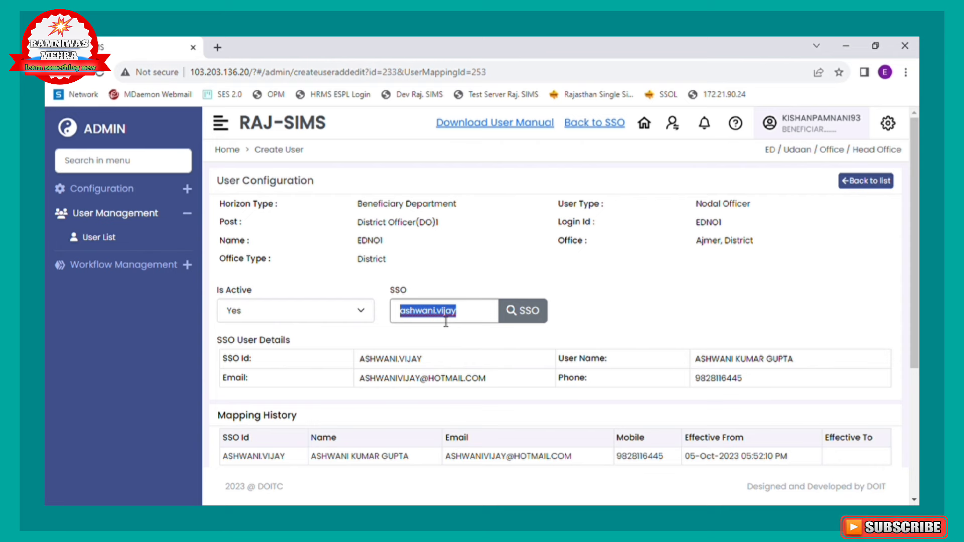
{"action": "key", "text": "BackSpace"}
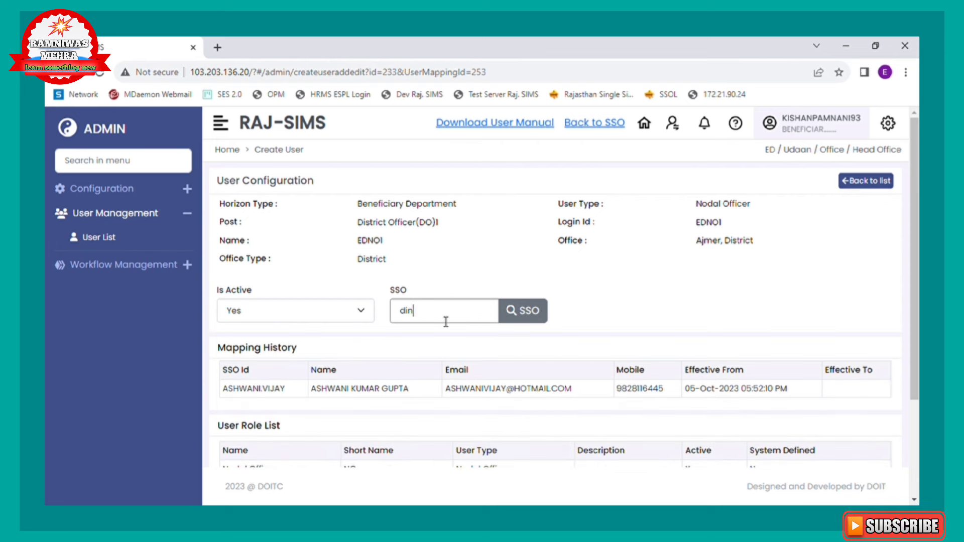
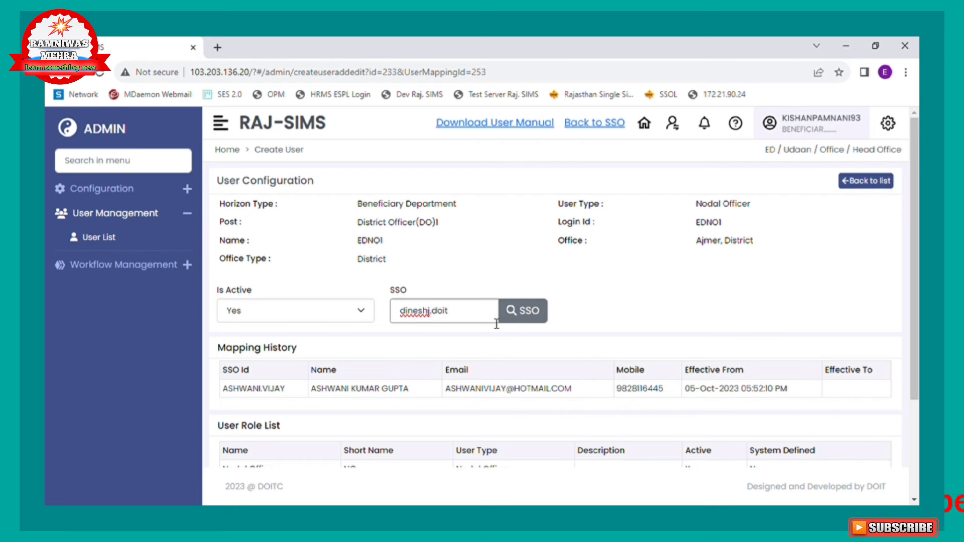
{"action": "left_click", "coordinate": [528, 320]}
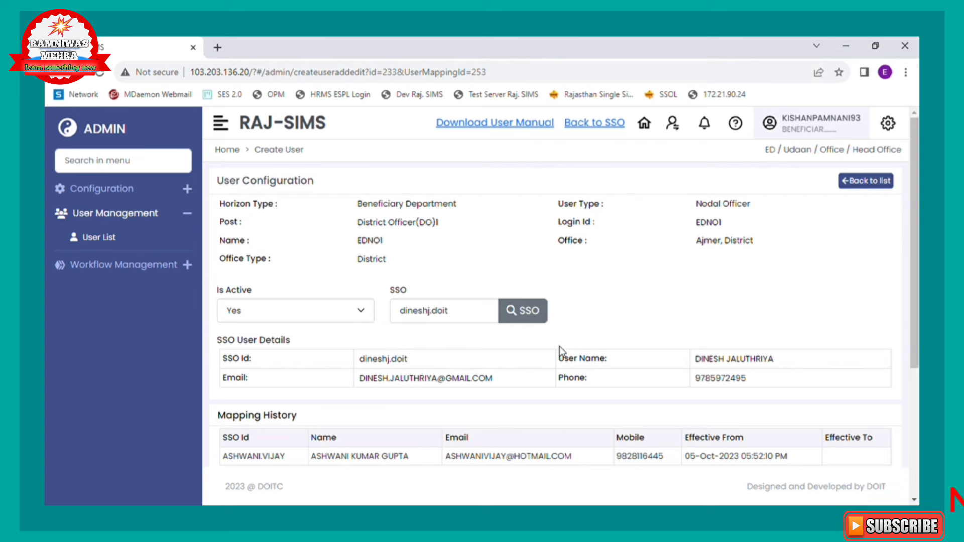
Step: Review the old mapping's effective-from date and save the new SSO mapping
{"action": "scroll", "coordinate": [560, 350], "scroll_direction": "down", "scroll_amount": 1}
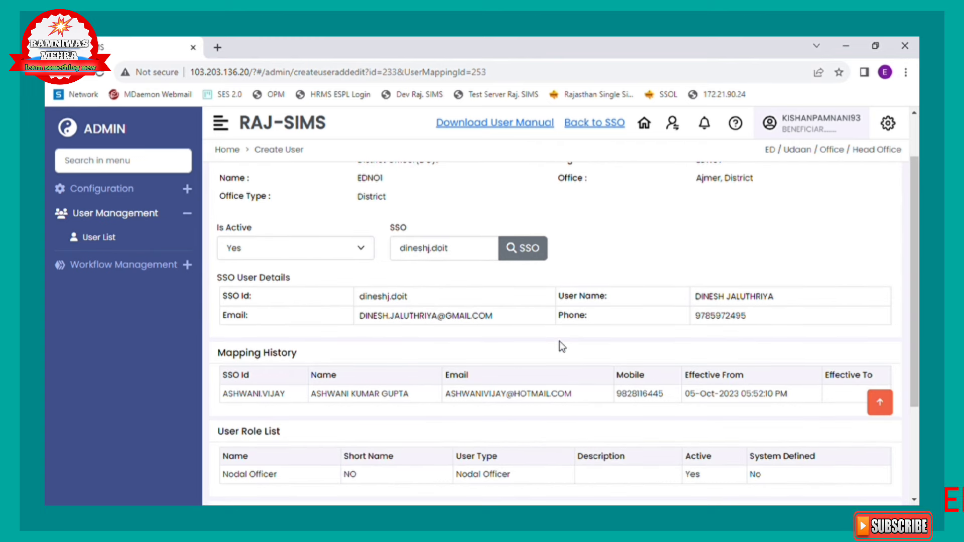
{"action": "scroll", "coordinate": [560, 341], "scroll_direction": "down", "scroll_amount": 1}
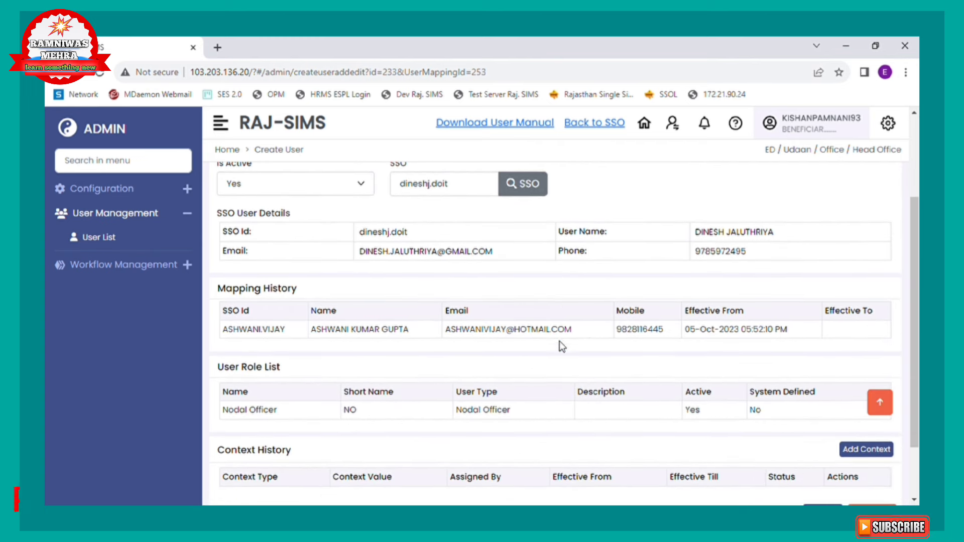
{"action": "triple_click", "coordinate": [745, 339]}
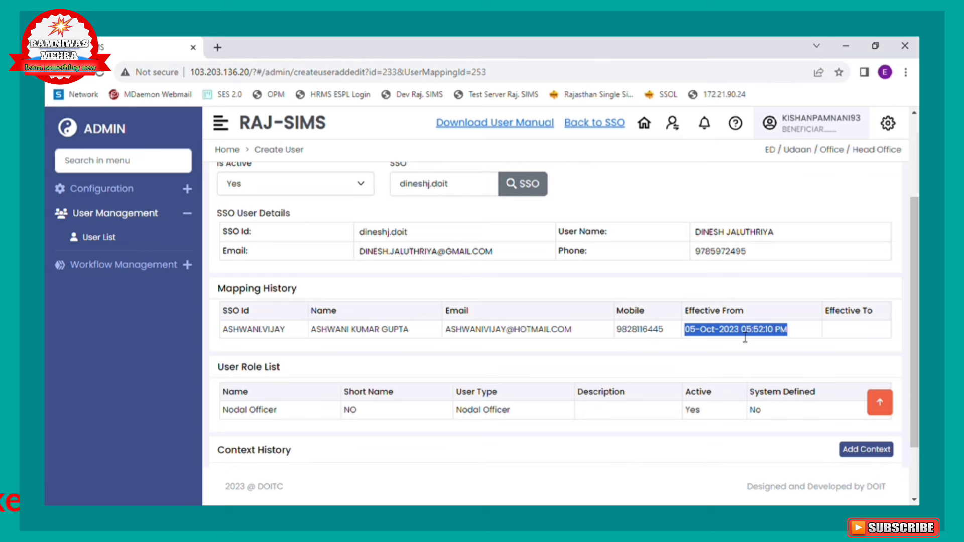
{"action": "scroll", "coordinate": [746, 339], "scroll_direction": "down", "scroll_amount": 1}
{"action": "scroll", "coordinate": [743, 337], "scroll_direction": "up", "scroll_amount": 2}
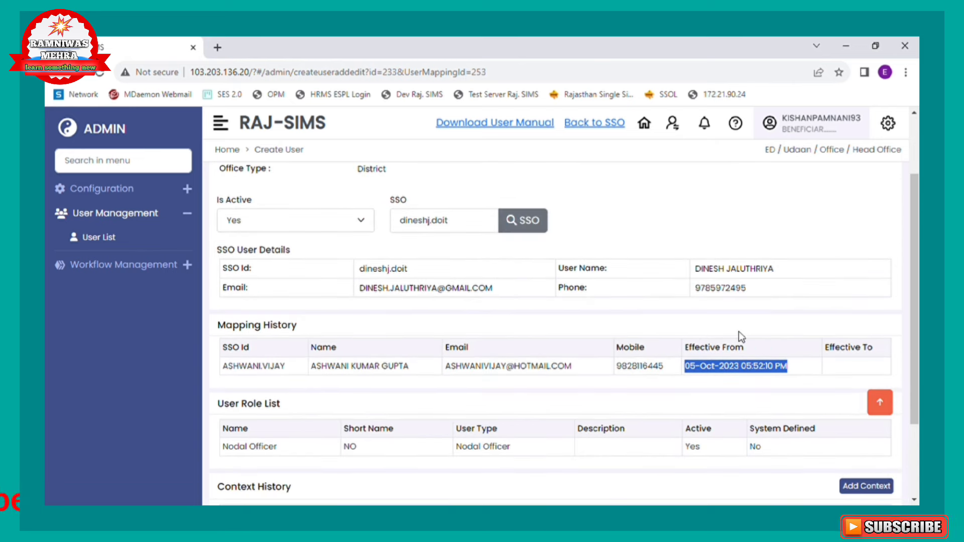
{"action": "scroll", "coordinate": [740, 332], "scroll_direction": "down", "scroll_amount": 2}
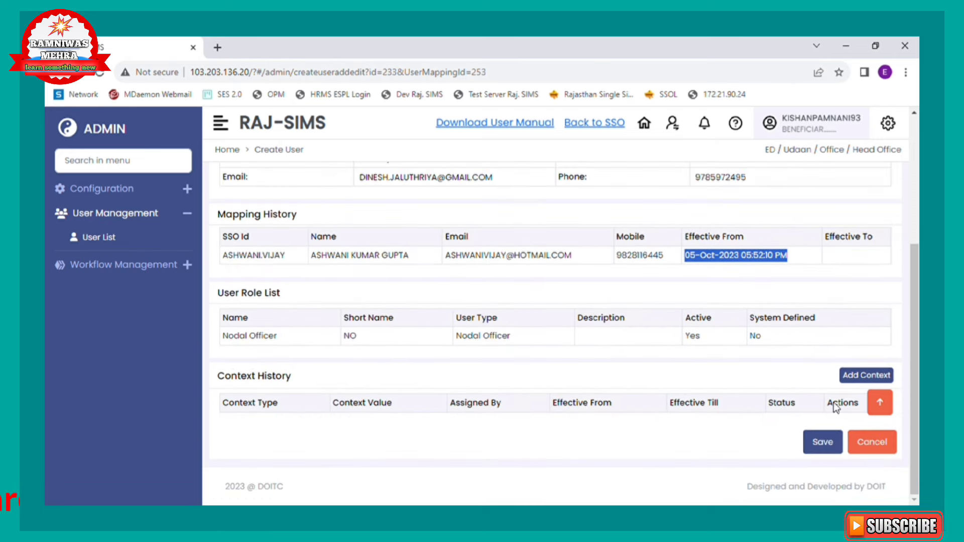
{"action": "left_click", "coordinate": [824, 444]}
{"action": "scroll", "coordinate": [575, 402], "scroll_direction": "down", "scroll_amount": 4}
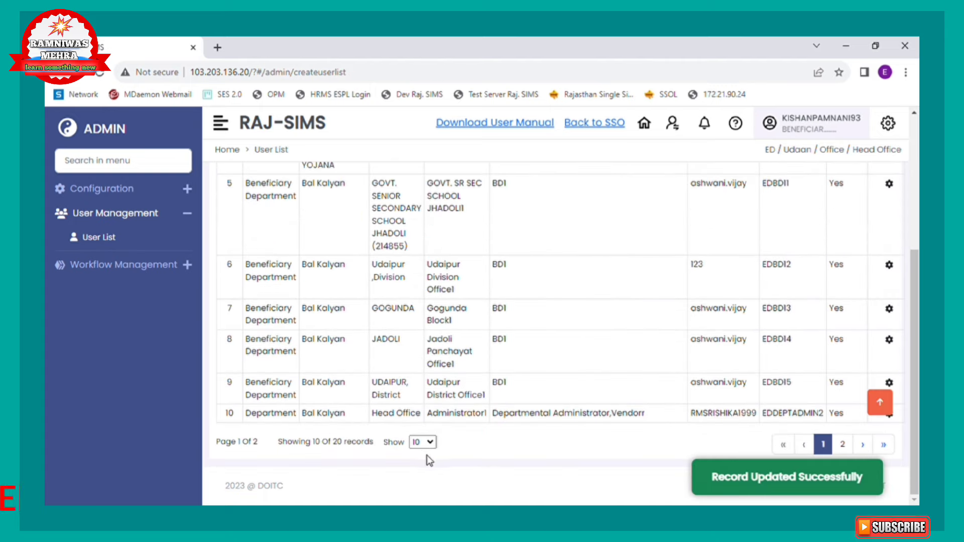
Step: Show 25 users per page and reopen user 20's edit page
{"action": "left_click", "coordinate": [422, 442]}
{"action": "left_click", "coordinate": [420, 396]}
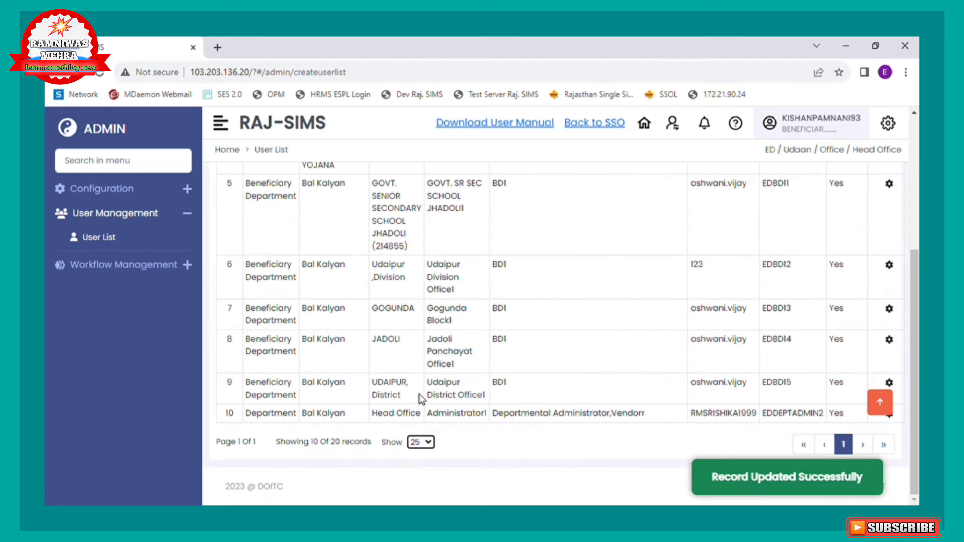
{"action": "scroll", "coordinate": [420, 397], "scroll_direction": "down", "scroll_amount": 8}
{"action": "scroll", "coordinate": [798, 409], "scroll_direction": "right", "scroll_amount": 1}
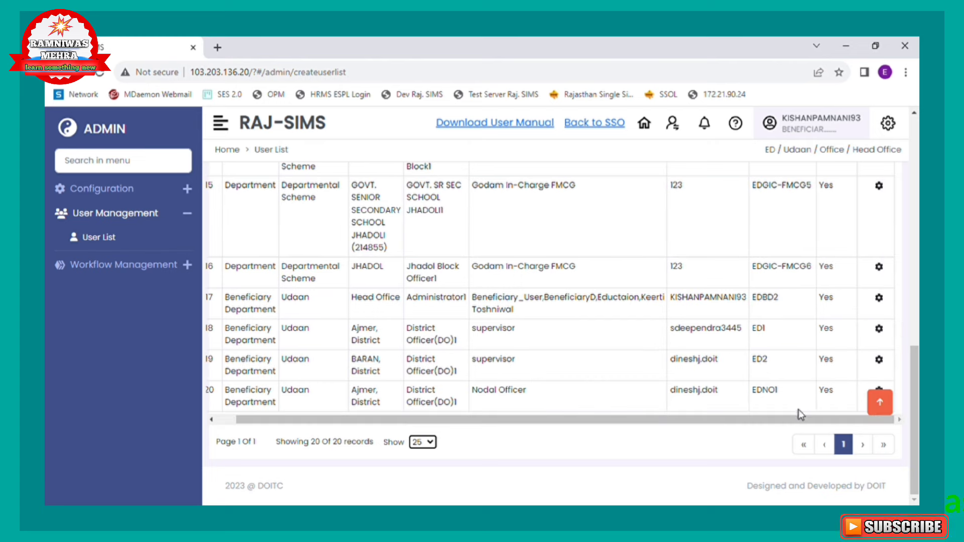
{"action": "scroll", "coordinate": [829, 377], "scroll_direction": "up", "scroll_amount": 1}
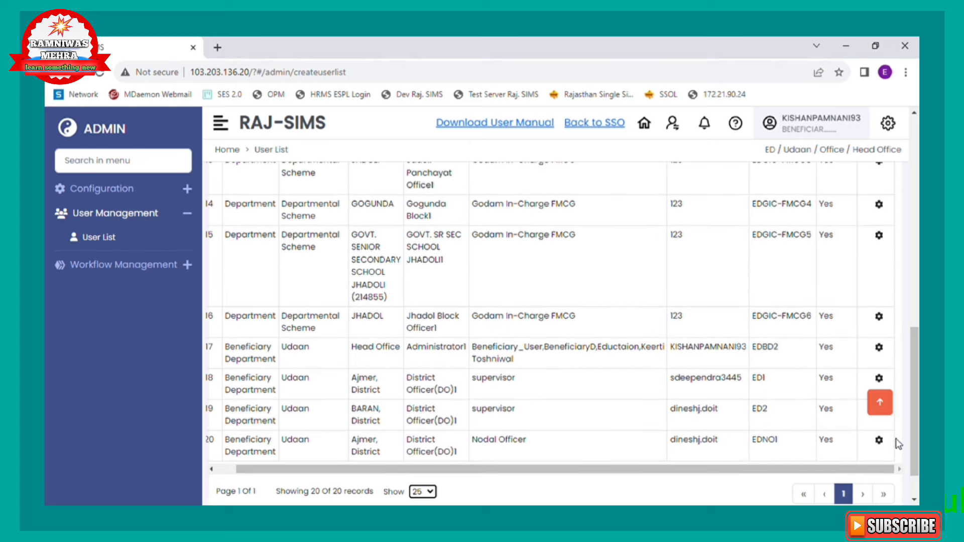
{"action": "left_click", "coordinate": [879, 440]}
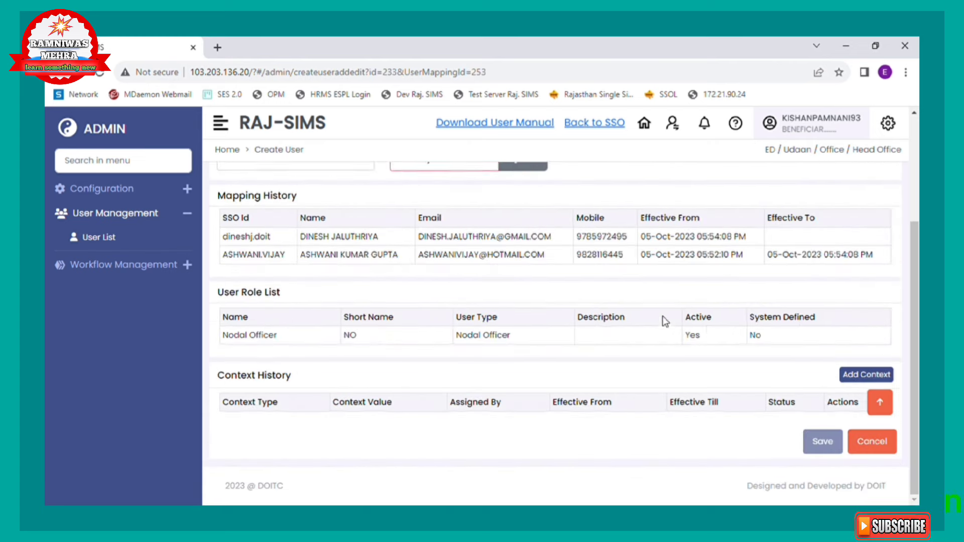
Step: Confirm the Mapping History lists the new SSO mapping, then bring up the module list
{"action": "scroll", "coordinate": [505, 234], "scroll_direction": "up", "scroll_amount": 3}
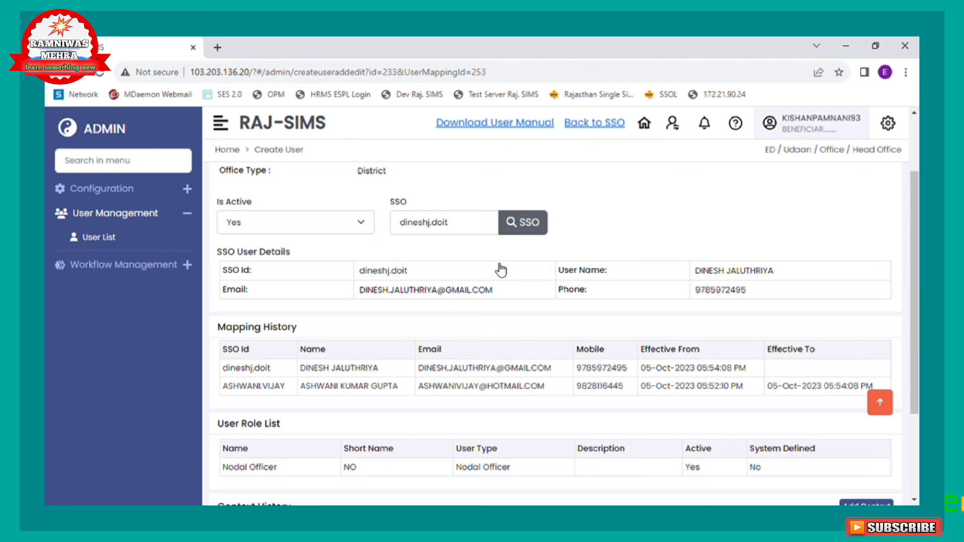
{"action": "triple_click", "coordinate": [470, 375]}
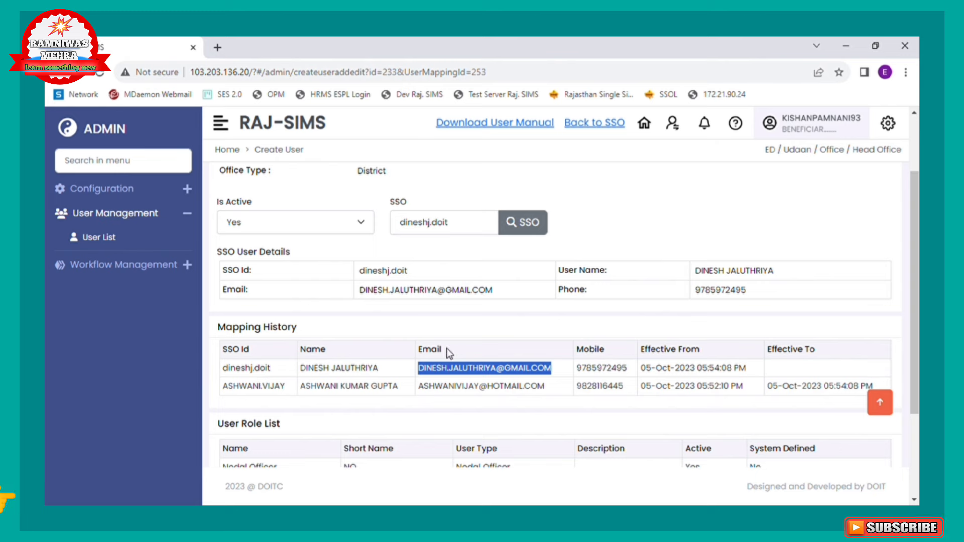
{"action": "scroll", "coordinate": [447, 348], "scroll_direction": "up", "scroll_amount": 2}
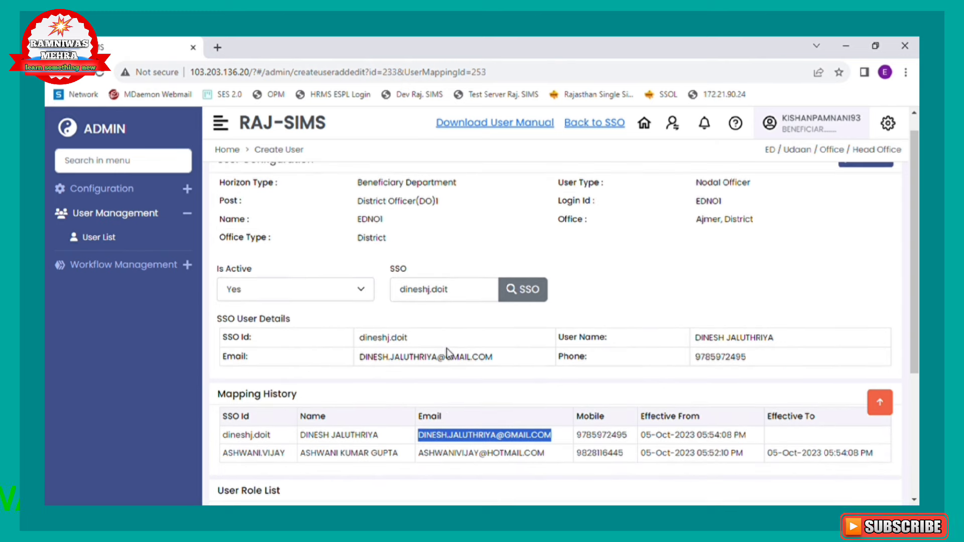
{"action": "scroll", "coordinate": [447, 348], "scroll_direction": "up", "scroll_amount": 1}
{"action": "left_click", "coordinate": [889, 125]}
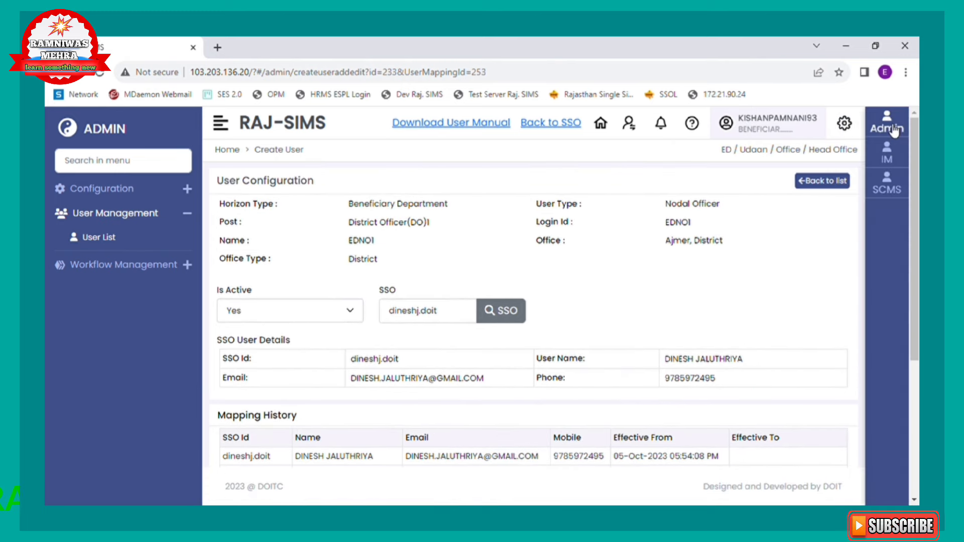
Step: Switch to the IM module and expand Inventory Declaration in the left menu
{"action": "left_click", "coordinate": [888, 156]}
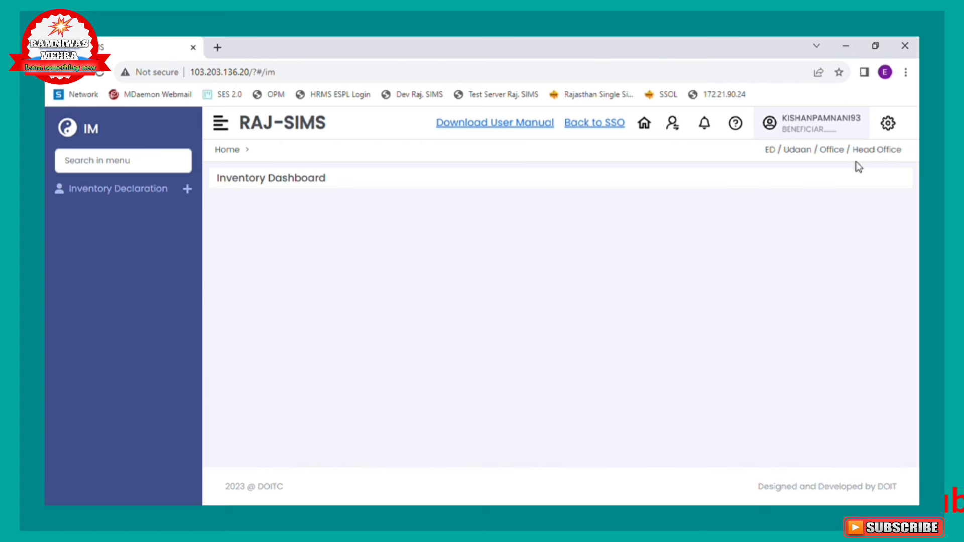
{"action": "left_click", "coordinate": [888, 123]}
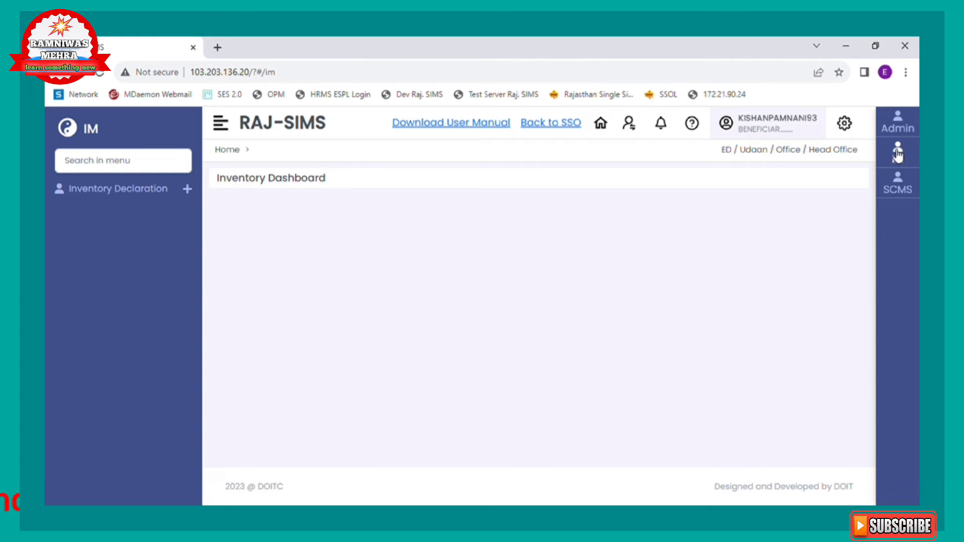
{"action": "left_click", "coordinate": [136, 191]}
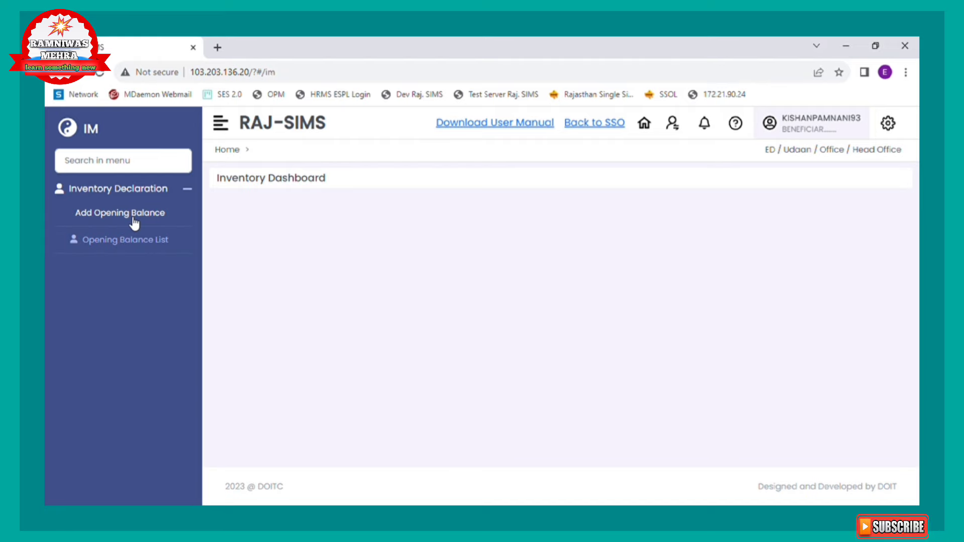
Step: Open Add Opening Balance with Office Location Head Office and Product Group sanitary
{"action": "left_click", "coordinate": [133, 224]}
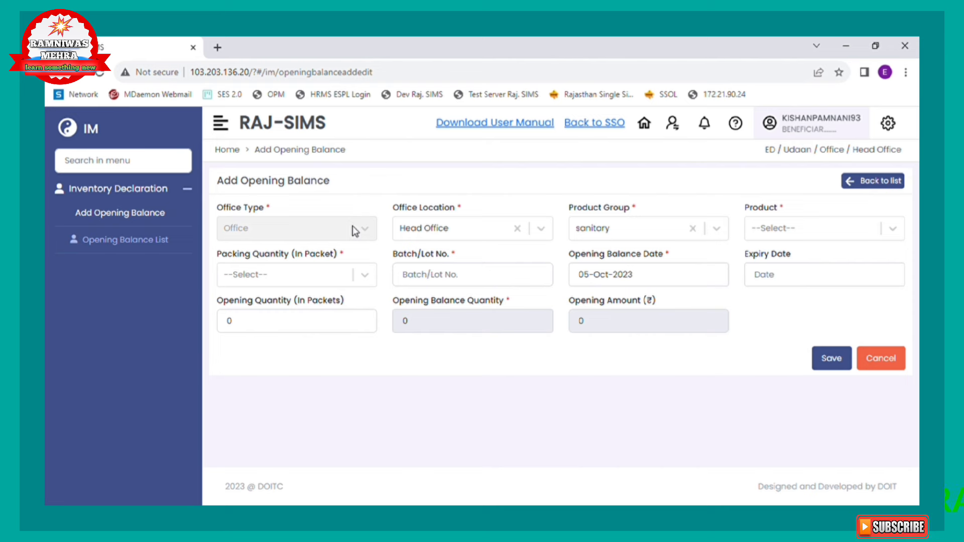
{"action": "left_click", "coordinate": [892, 127]}
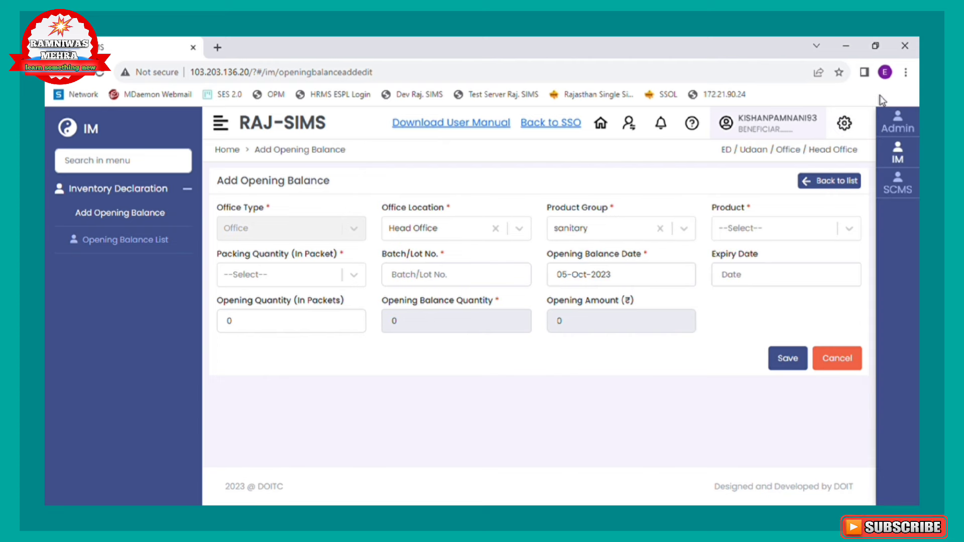
{"action": "left_click", "coordinate": [845, 126]}
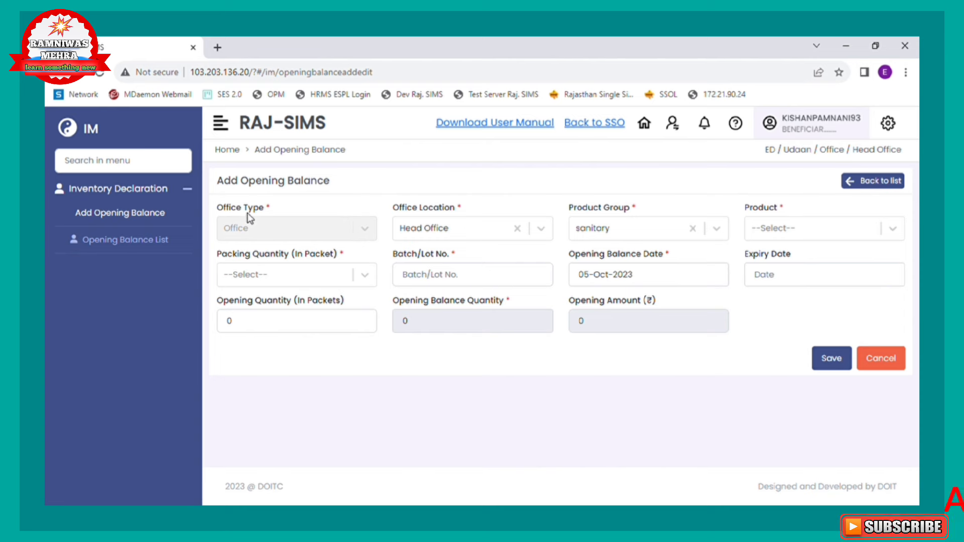
{"action": "left_click", "coordinate": [424, 215]}
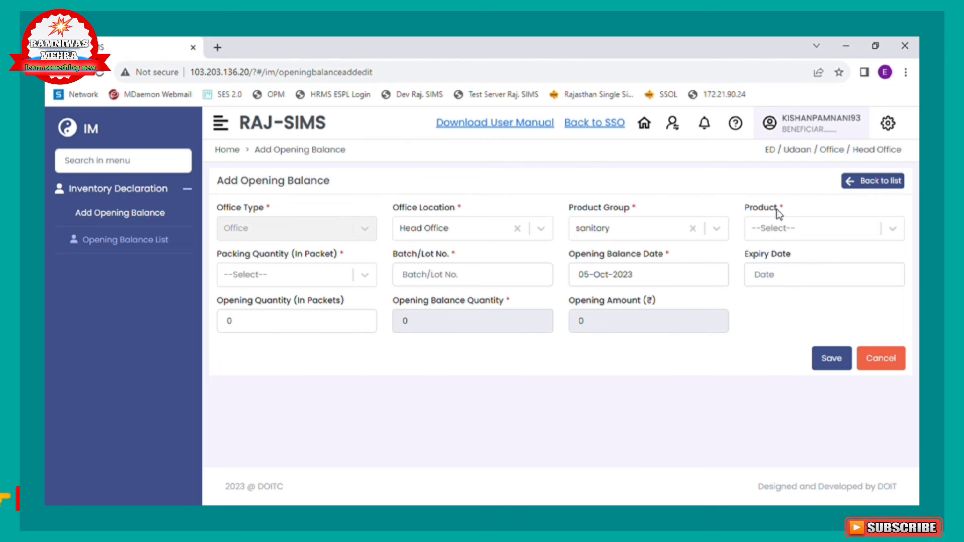
{"action": "left_click", "coordinate": [773, 235]}
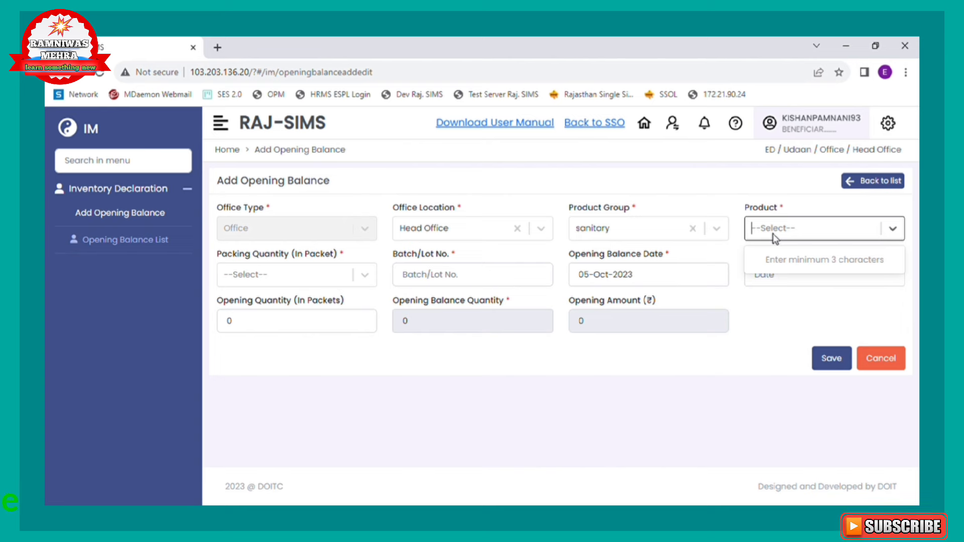
Step: Choose Sanitary Napkin, enter Batch/Lot No. batch03, and keep 05-Oct-2023 as the date
{"action": "type", "text": "san"}
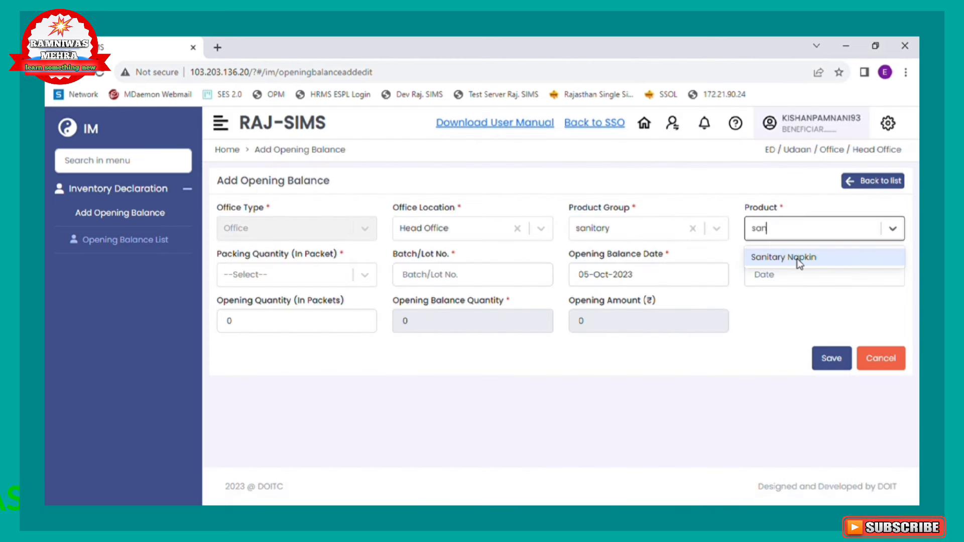
{"action": "left_click", "coordinate": [800, 263]}
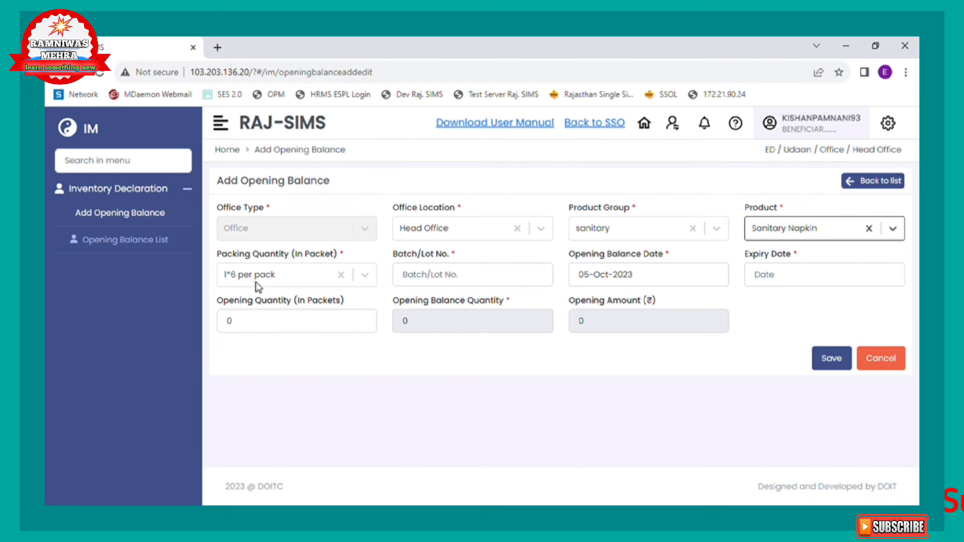
{"action": "left_click", "coordinate": [436, 277]}
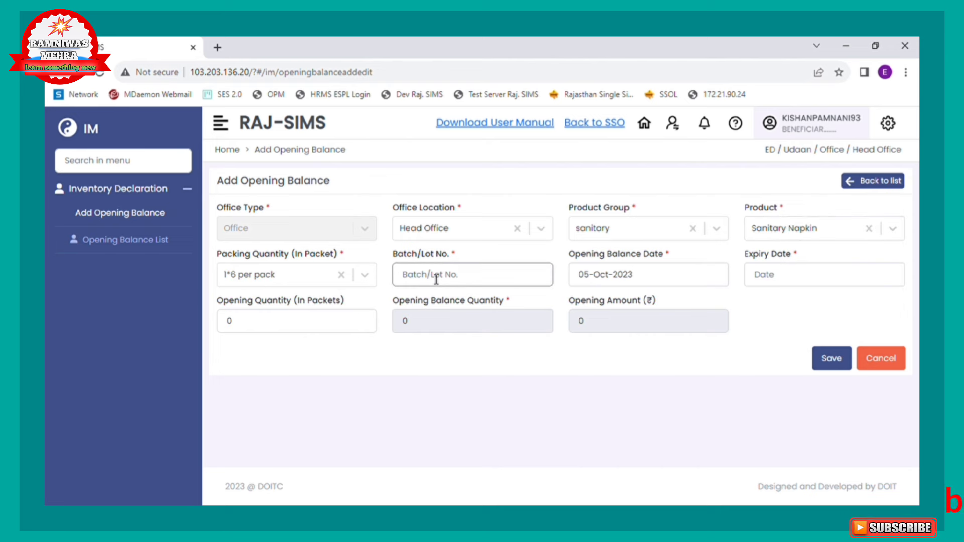
{"action": "type", "text": "batch"}
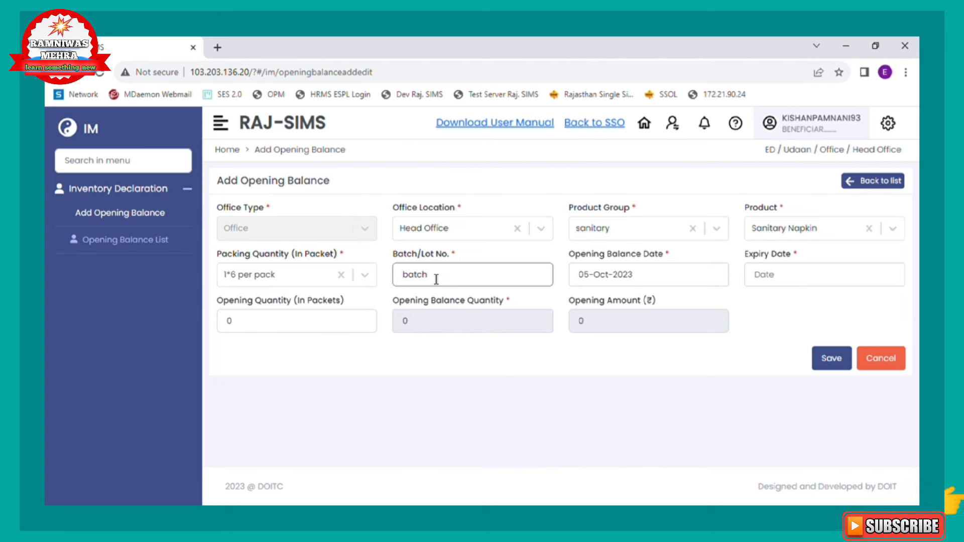
{"action": "type", "text": "03"}
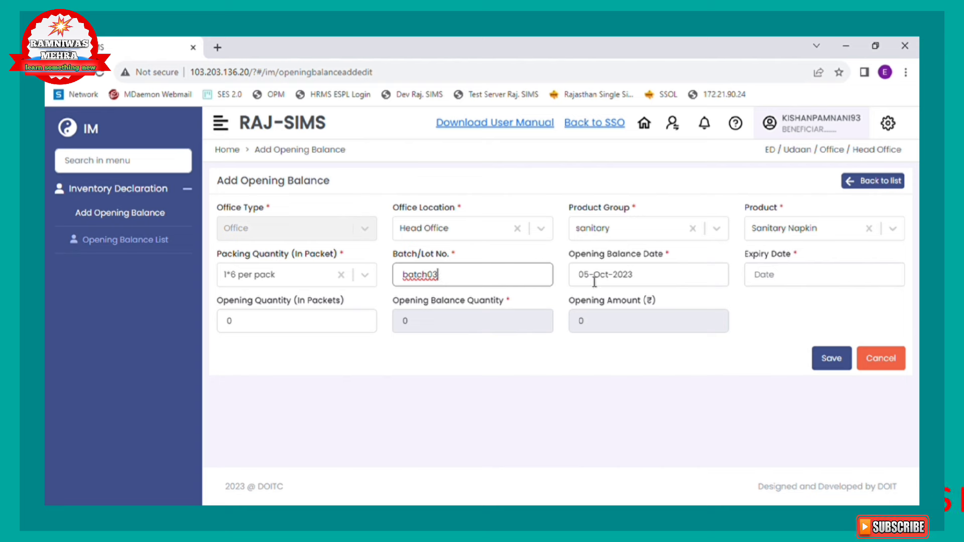
{"action": "left_click", "coordinate": [663, 282]}
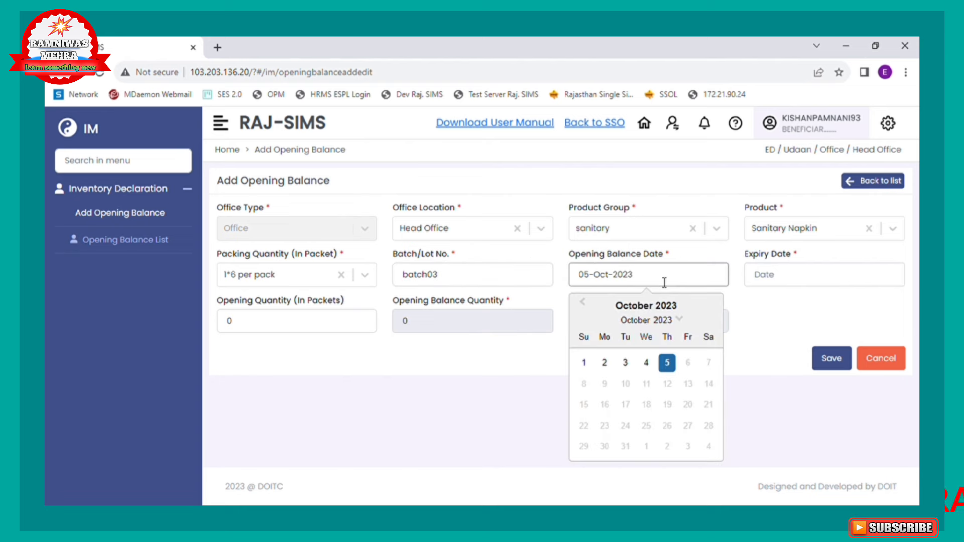
{"action": "left_click", "coordinate": [664, 362]}
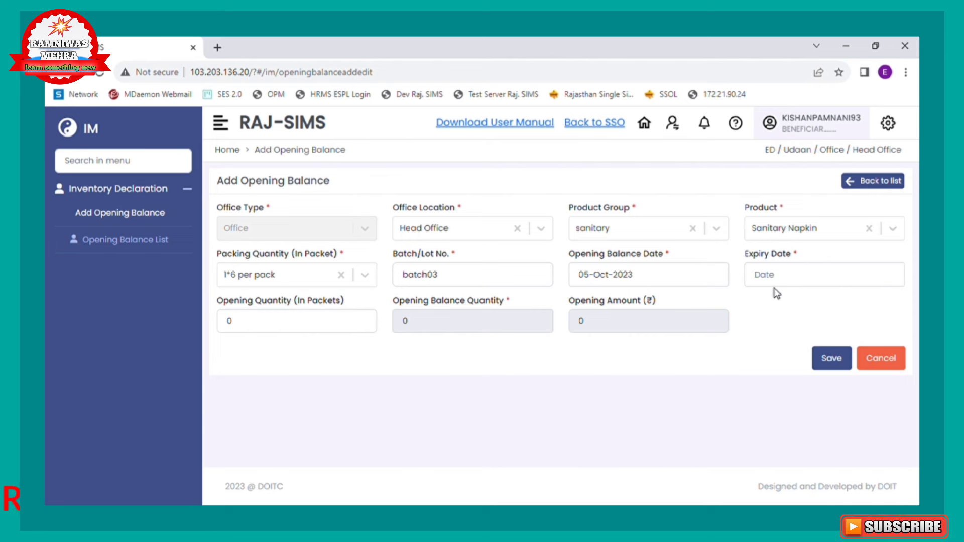
Step: Set the Expiry Date to 10-Feb-2024
{"action": "left_click", "coordinate": [791, 284]}
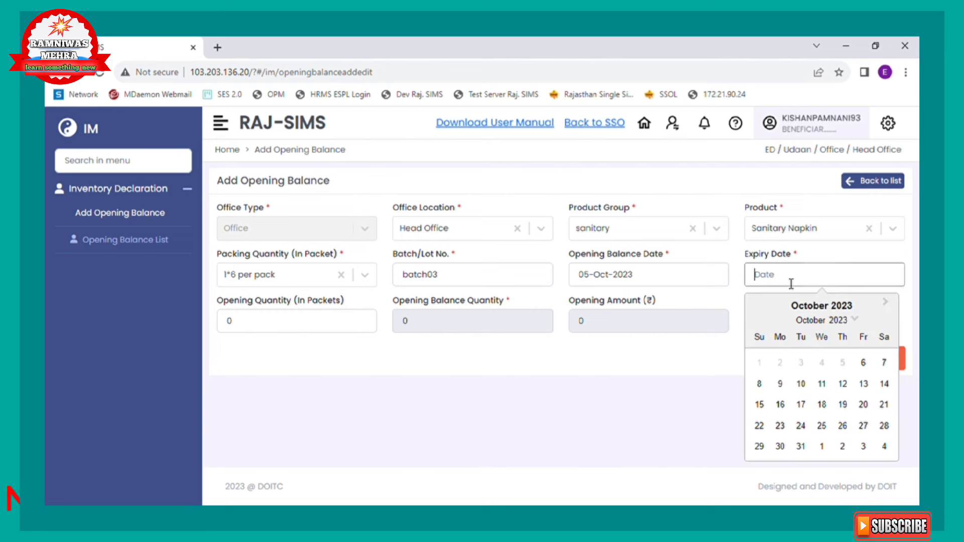
{"action": "left_click", "coordinate": [887, 303]}
{"action": "left_click", "coordinate": [886, 302]}
{"action": "left_click", "coordinate": [886, 303]}
{"action": "left_click", "coordinate": [887, 303]}
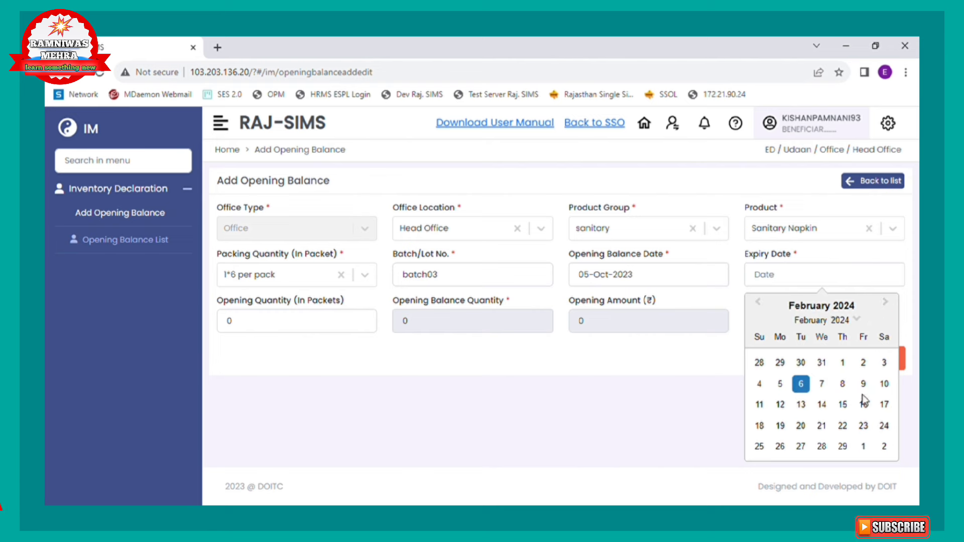
{"action": "left_click", "coordinate": [884, 384]}
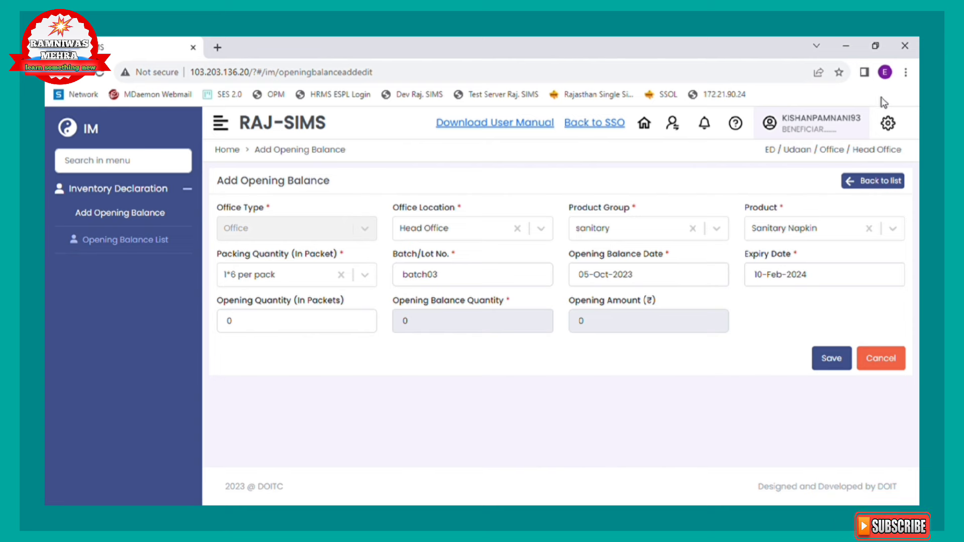
Step: Enter an Opening Quantity of 1000 and save the batch03 opening balance
{"action": "left_click", "coordinate": [288, 331]}
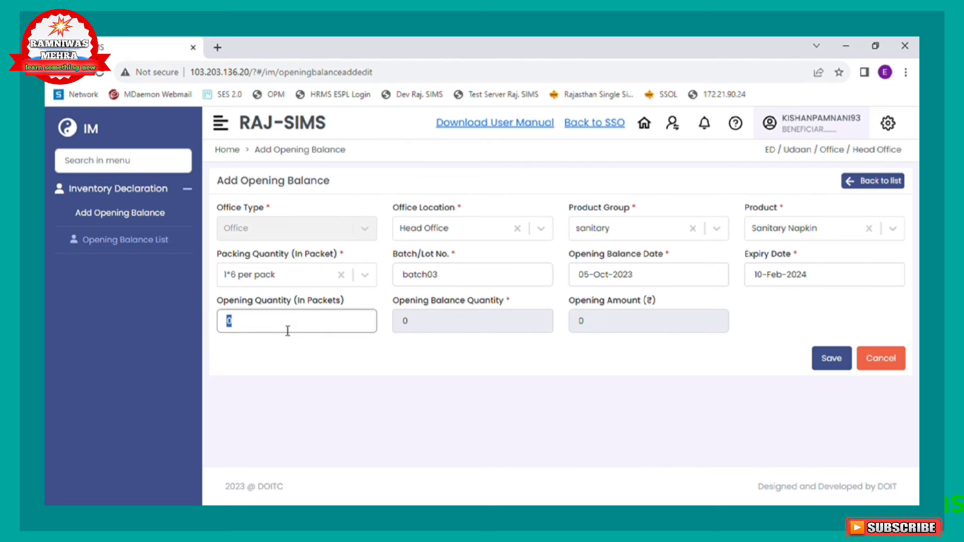
{"action": "type", "text": "1000"}
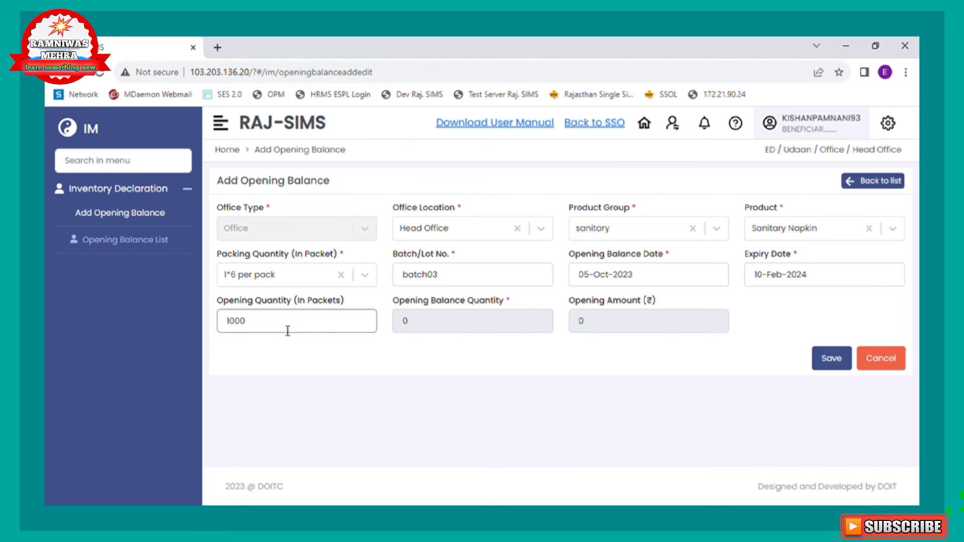
{"action": "left_click", "coordinate": [413, 351]}
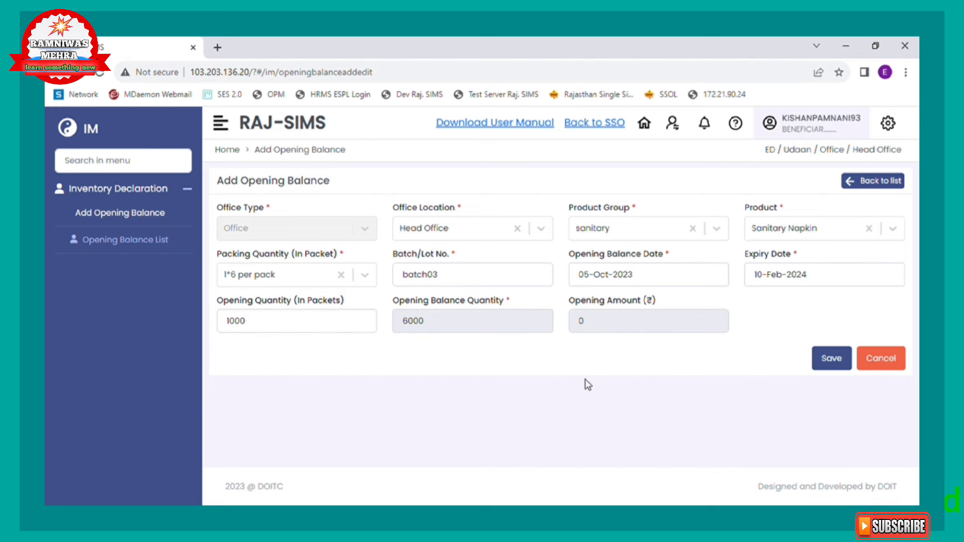
{"action": "left_click", "coordinate": [831, 361]}
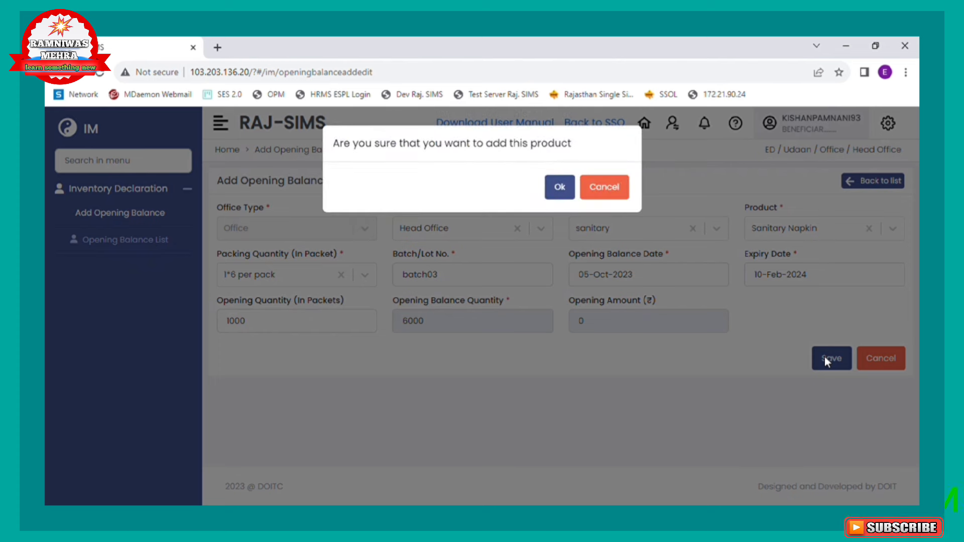
{"action": "left_click", "coordinate": [563, 191]}
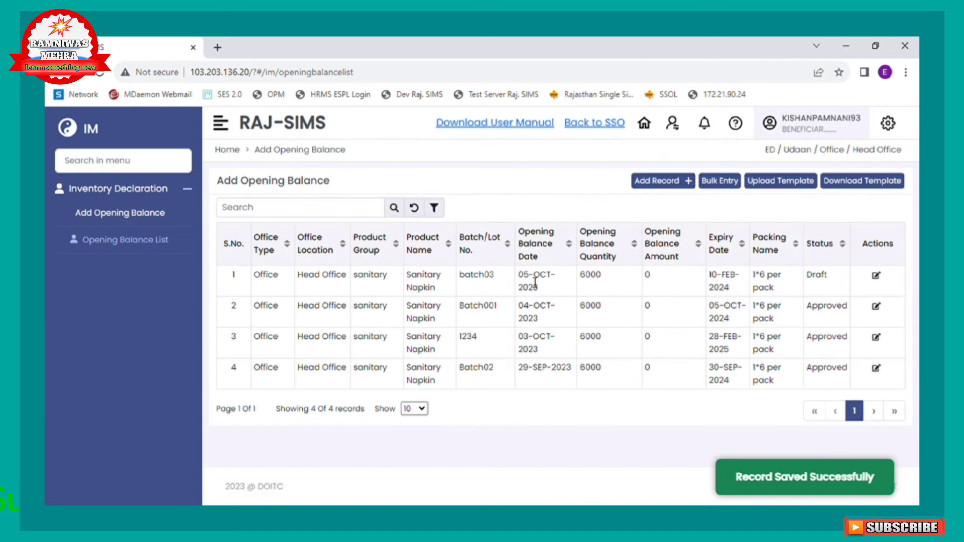
{"action": "triple_click", "coordinate": [531, 286]}
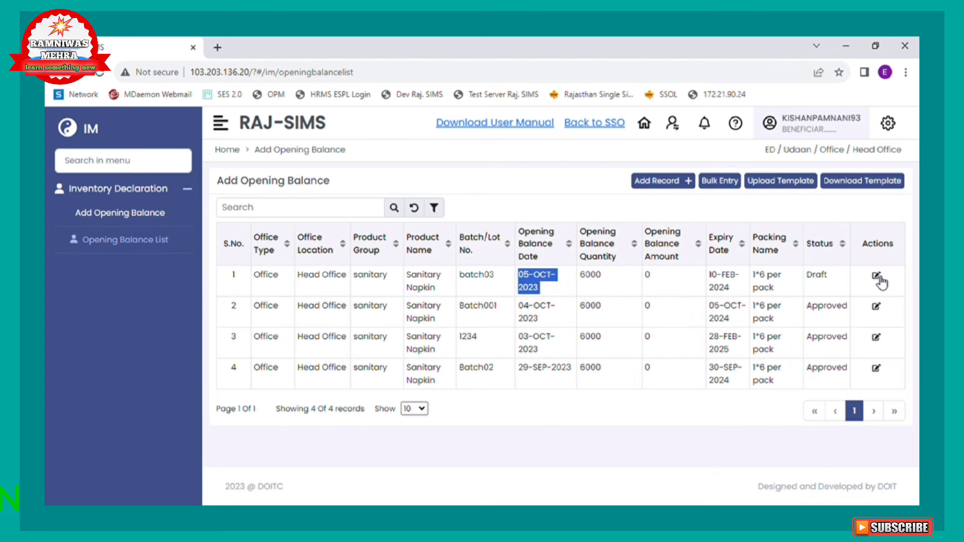
Step: Change batch03's opening quantity from 1000 to 500 and save, giving a balance of 3000
{"action": "left_click", "coordinate": [877, 276]}
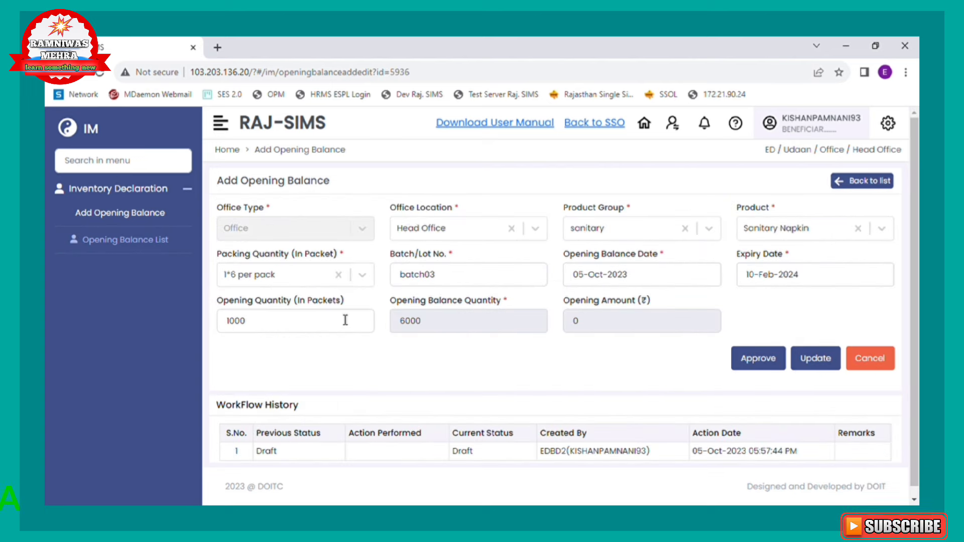
{"action": "double_click", "coordinate": [282, 321]}
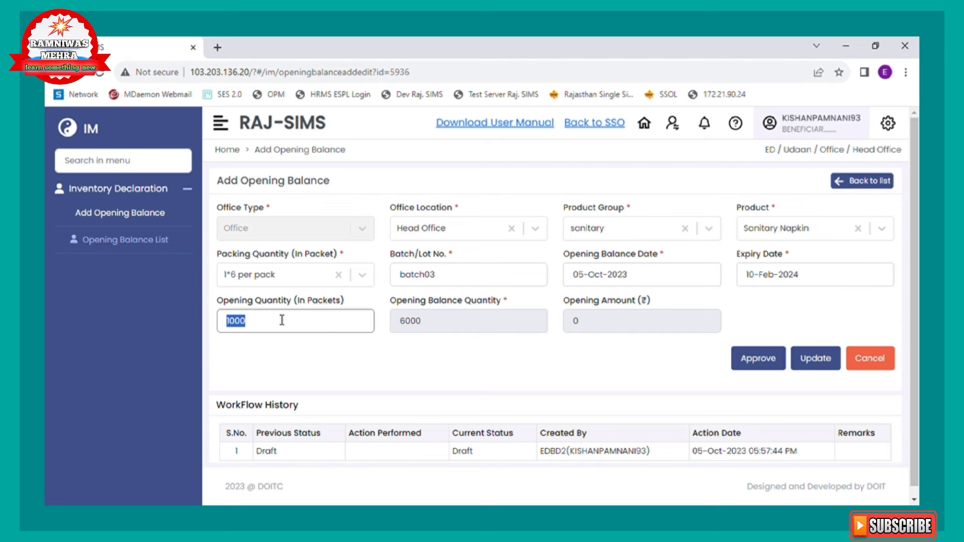
{"action": "left_click", "coordinate": [263, 326]}
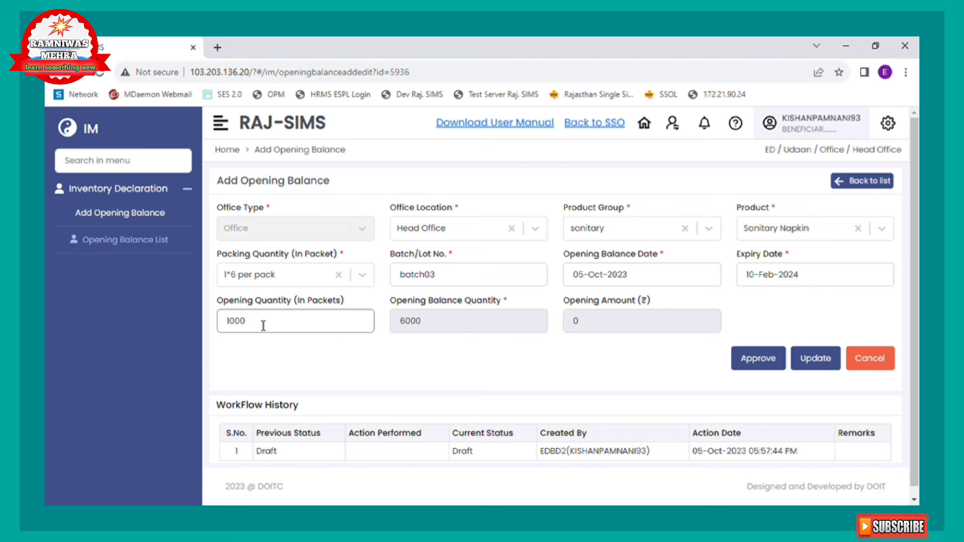
{"action": "key", "text": "BackSpace"}
{"action": "key", "text": "BackSpace"}
{"action": "key", "text": "BackSpace"}
{"action": "key", "text": "BackSpace"}
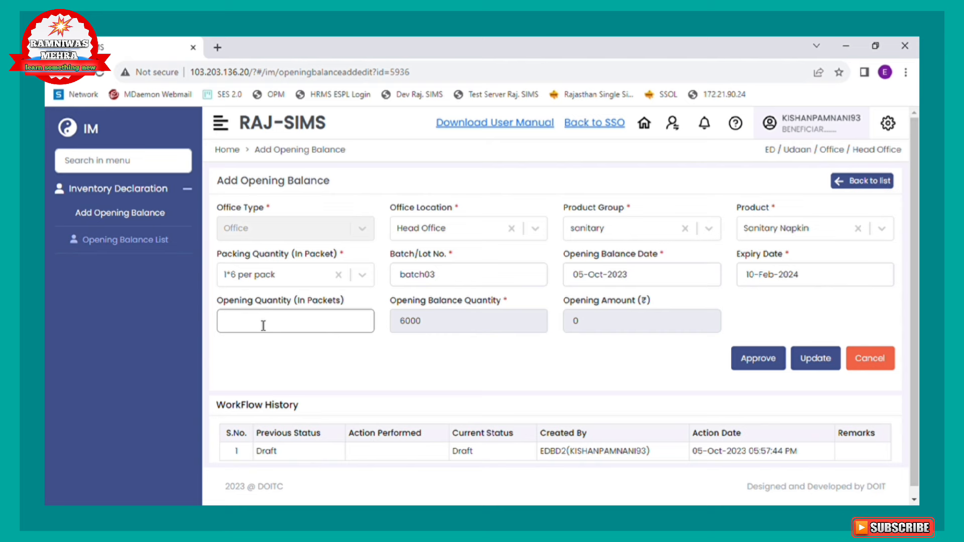
{"action": "type", "text": "500"}
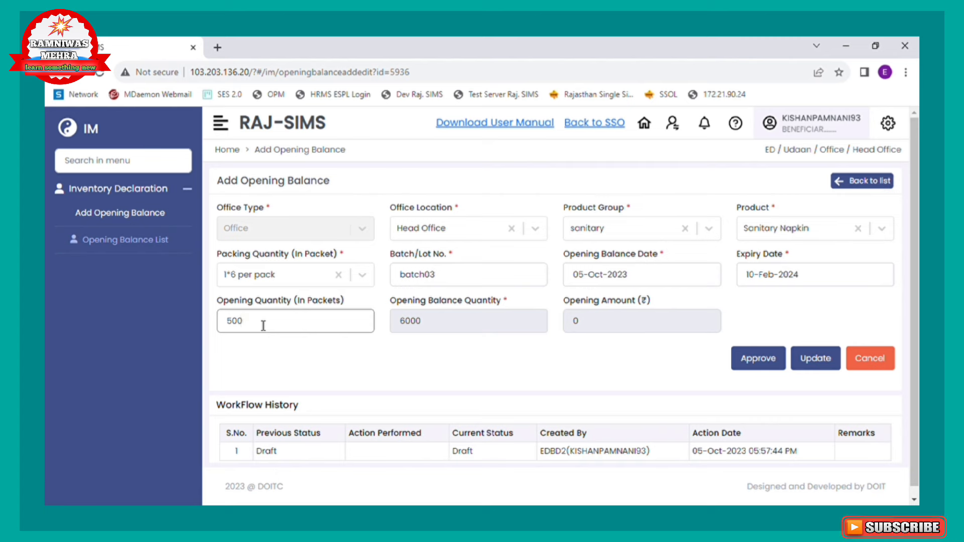
{"action": "left_click", "coordinate": [374, 359]}
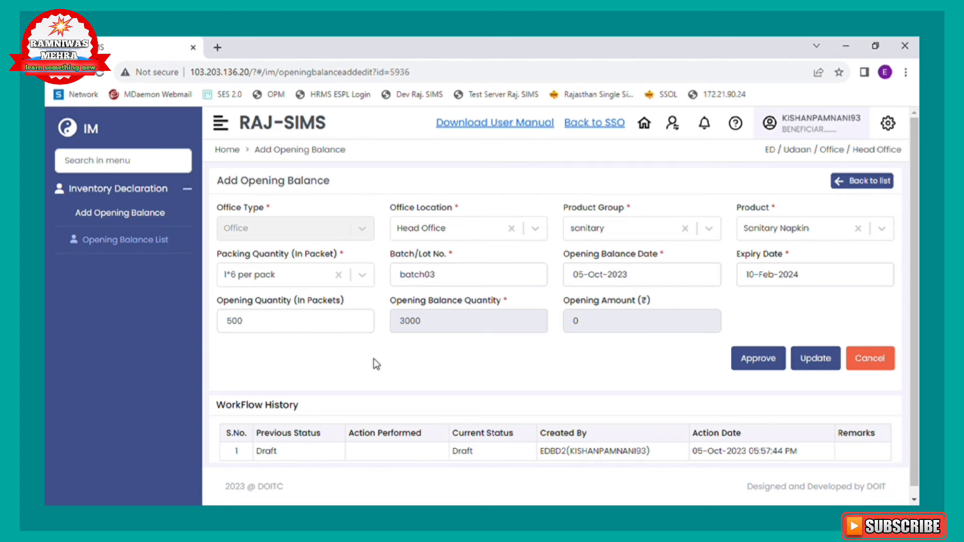
{"action": "left_click", "coordinate": [832, 360]}
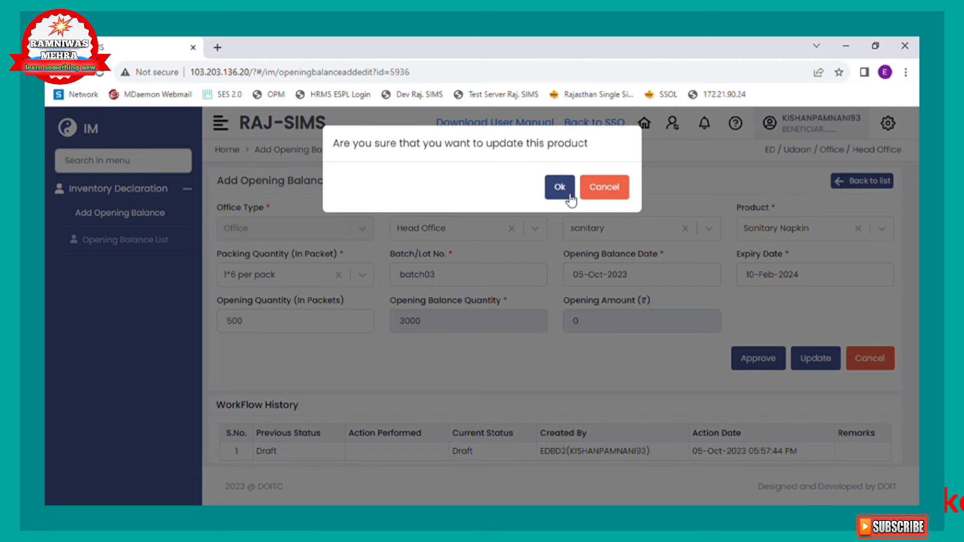
{"action": "left_click", "coordinate": [570, 197]}
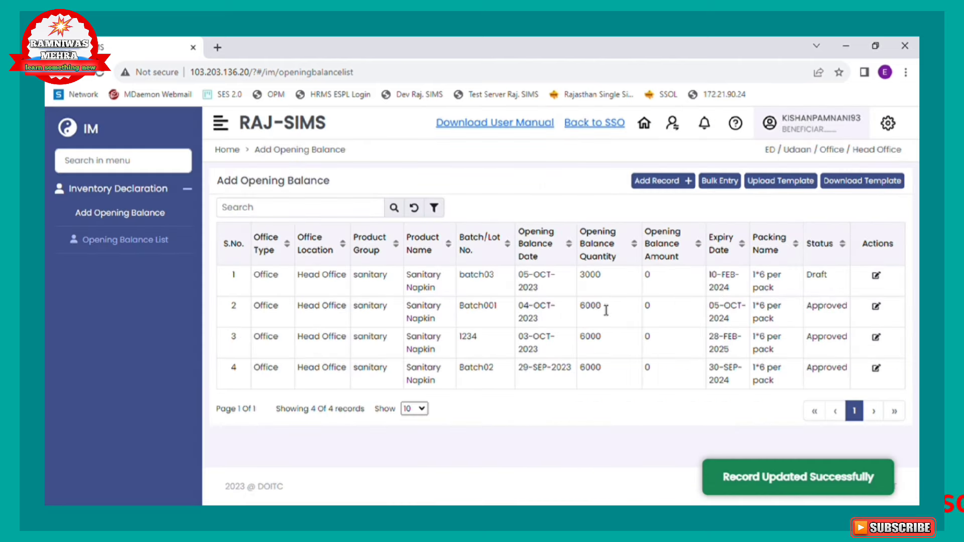
{"action": "double_click", "coordinate": [604, 279]}
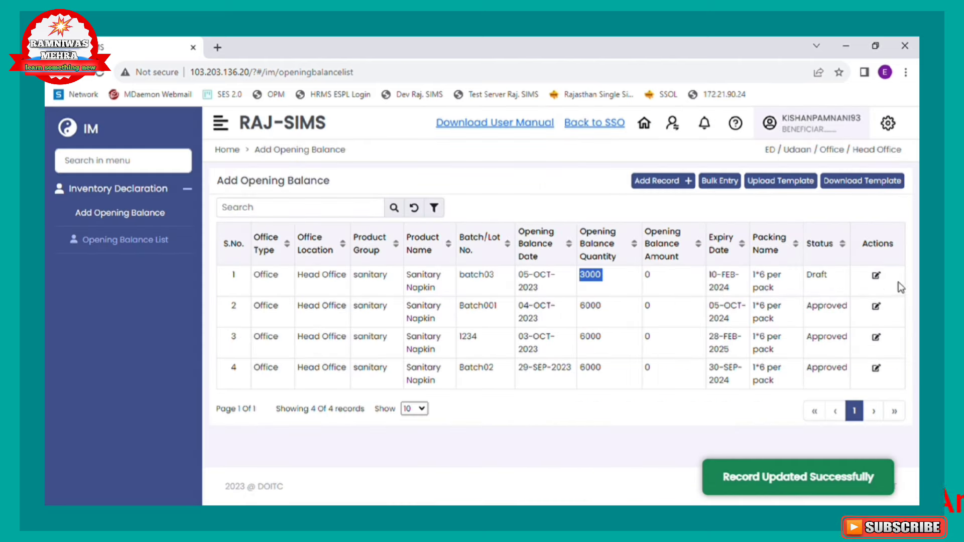
Step: Approve the batch03 opening balance with the remark 'ok'
{"action": "left_click", "coordinate": [877, 276]}
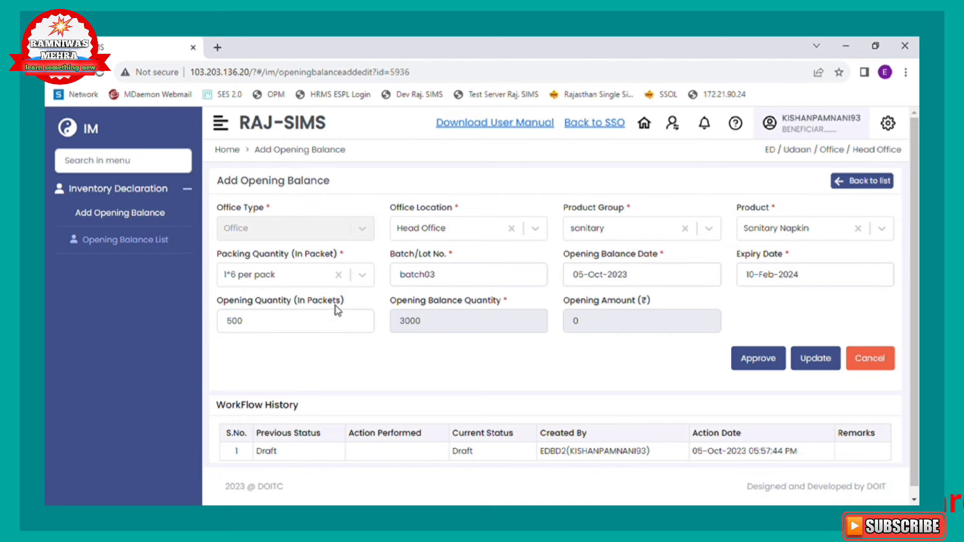
{"action": "left_click", "coordinate": [767, 358]}
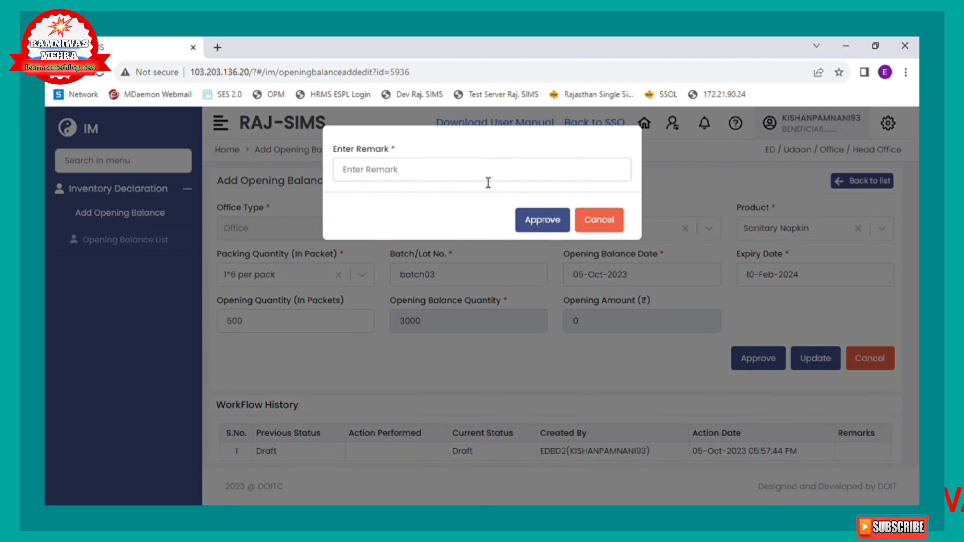
{"action": "left_click", "coordinate": [488, 183]}
{"action": "type", "text": "ok"}
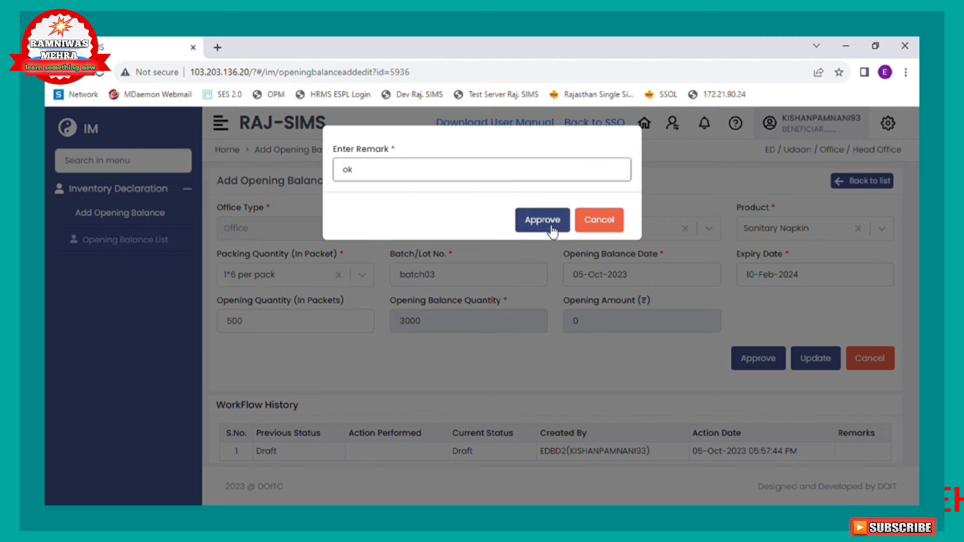
{"action": "left_click", "coordinate": [551, 230]}
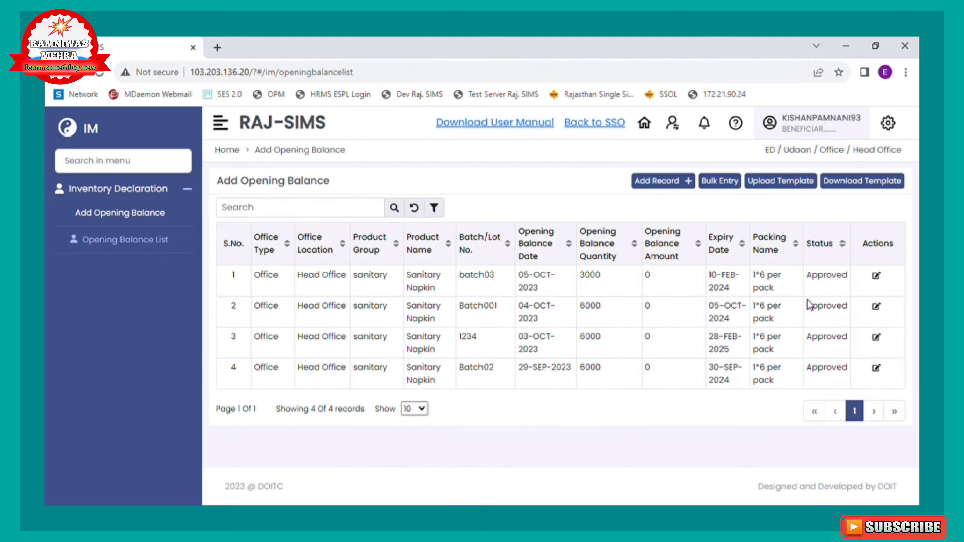
{"action": "double_click", "coordinate": [842, 279]}
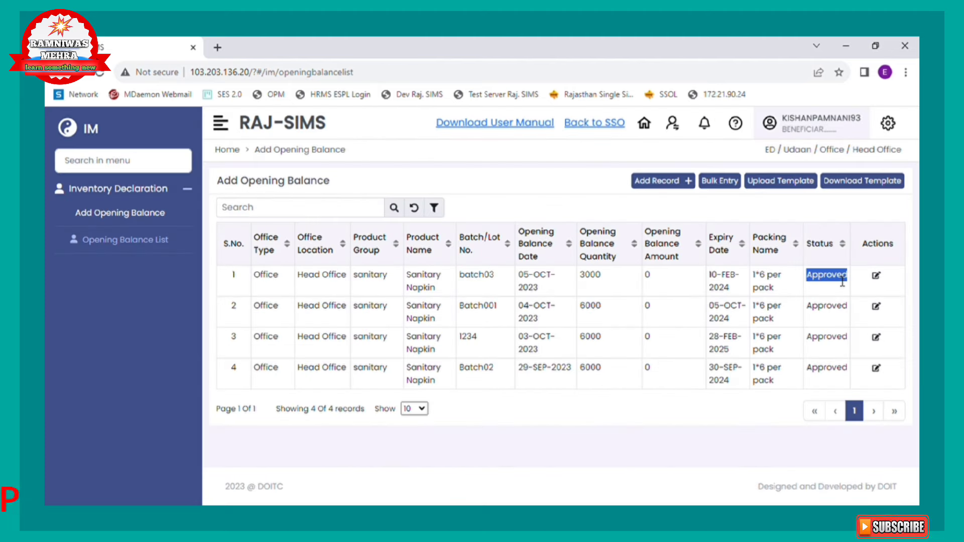
Step: Reopen the batch03 record to review its Workflow History showing the approval
{"action": "left_click", "coordinate": [877, 276]}
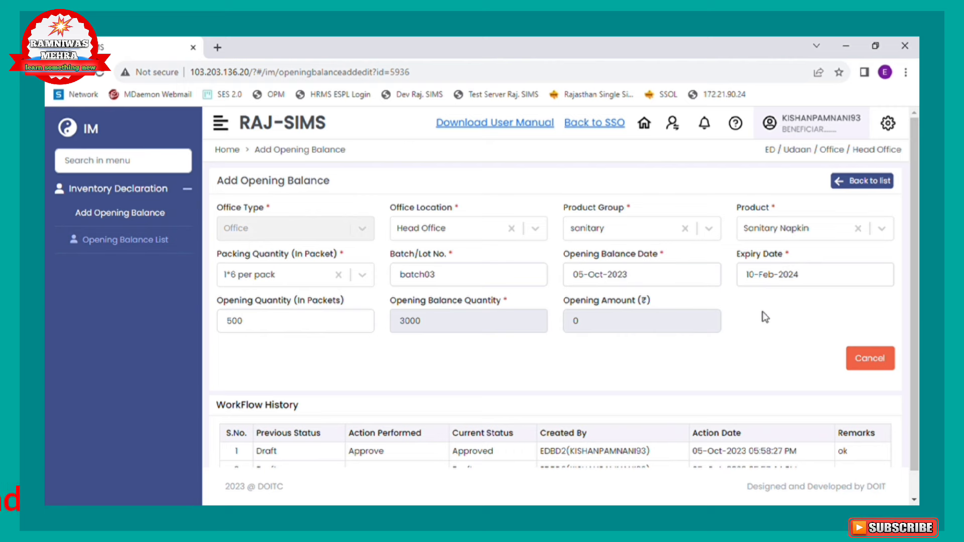
{"action": "scroll", "coordinate": [766, 317], "scroll_direction": "down", "scroll_amount": 1}
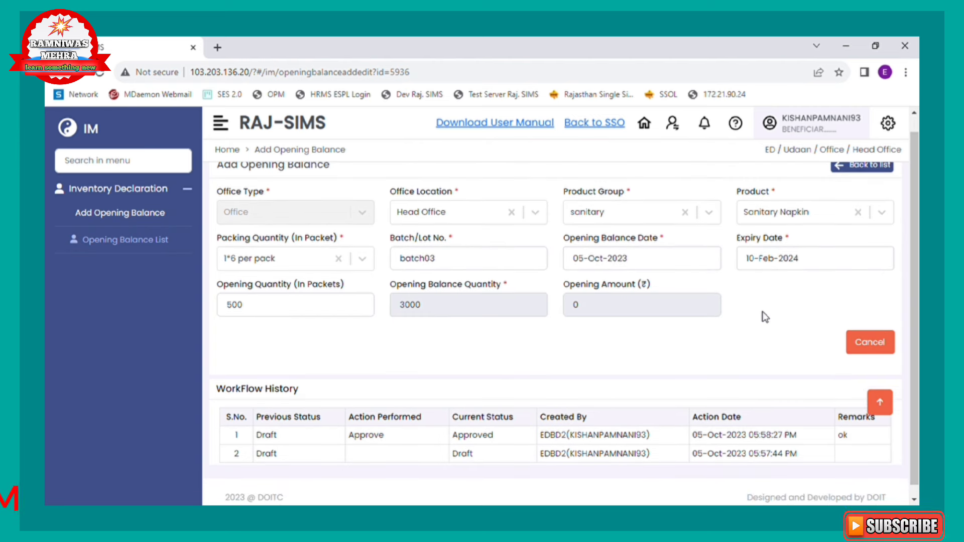
{"action": "scroll", "coordinate": [766, 317], "scroll_direction": "up", "scroll_amount": 1}
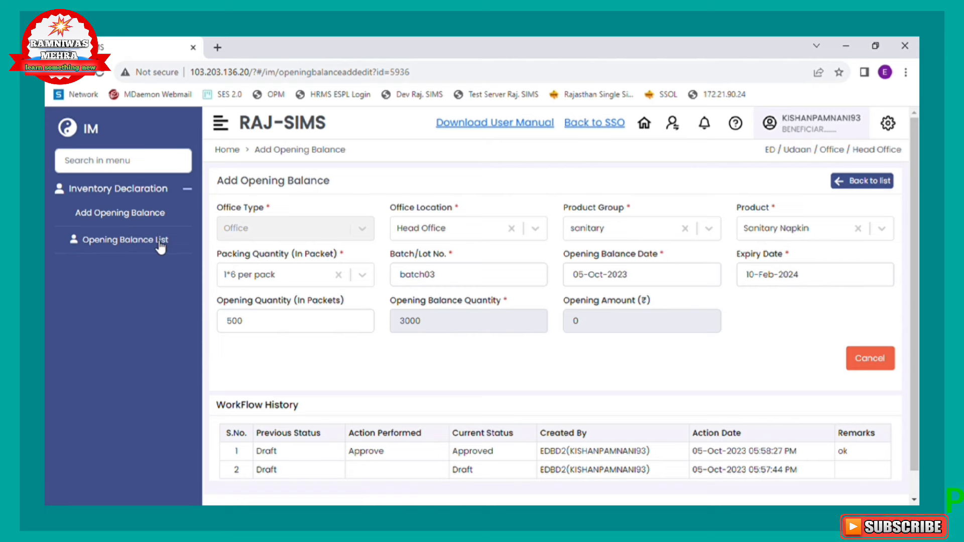
Step: Go back to the Opening Balance List and bring up the list of available modules
{"action": "left_click", "coordinate": [131, 249]}
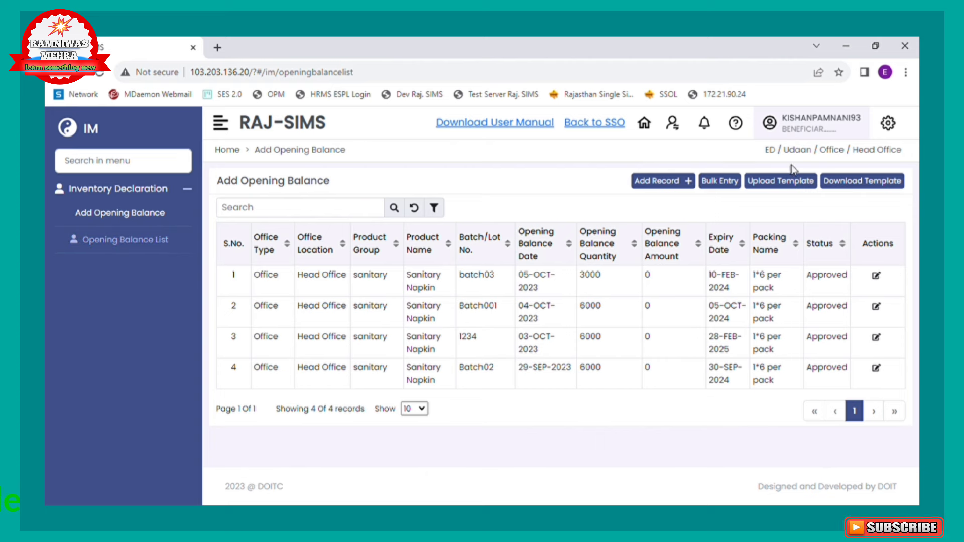
{"action": "left_click", "coordinate": [888, 125]}
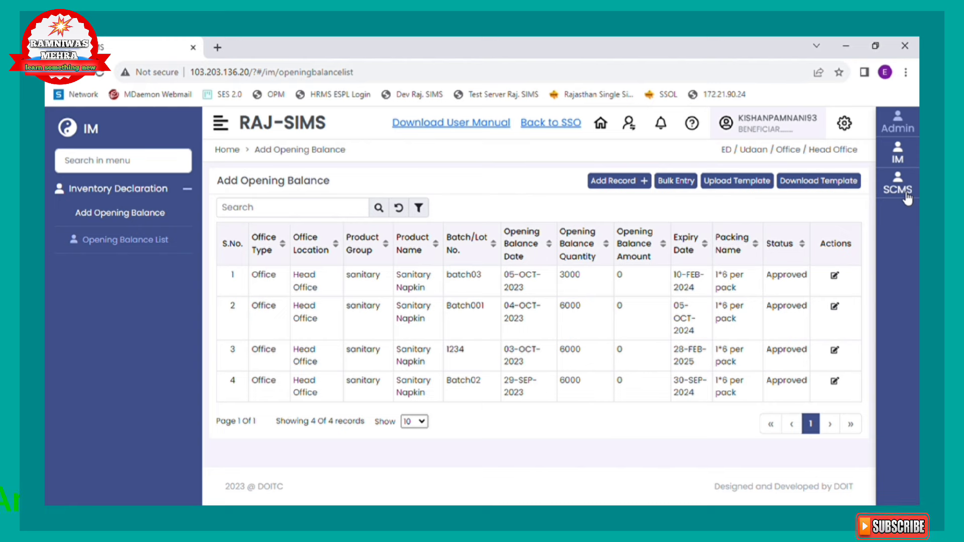
Step: Switch to the SCMS module and open Add Distribution under Sales Management
{"action": "left_click", "coordinate": [907, 197]}
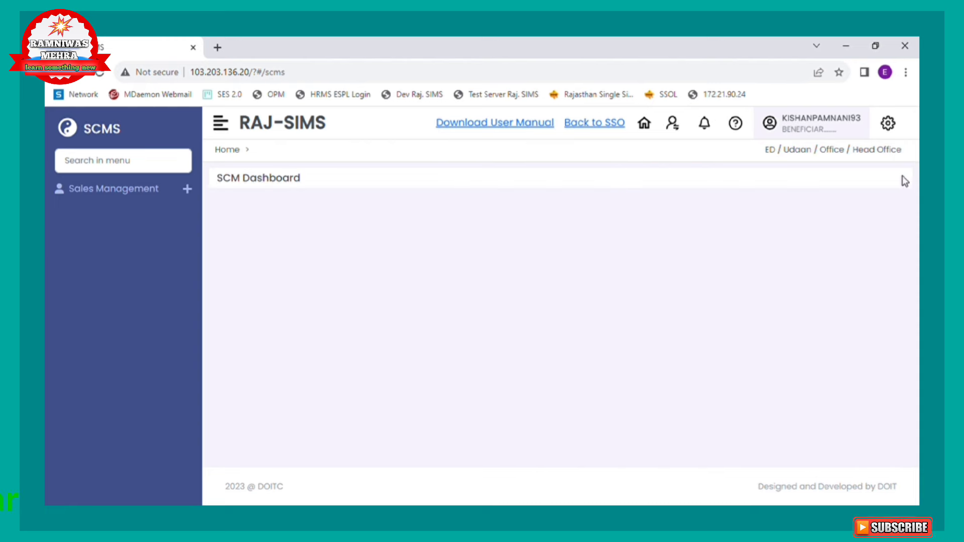
{"action": "left_click", "coordinate": [893, 124]}
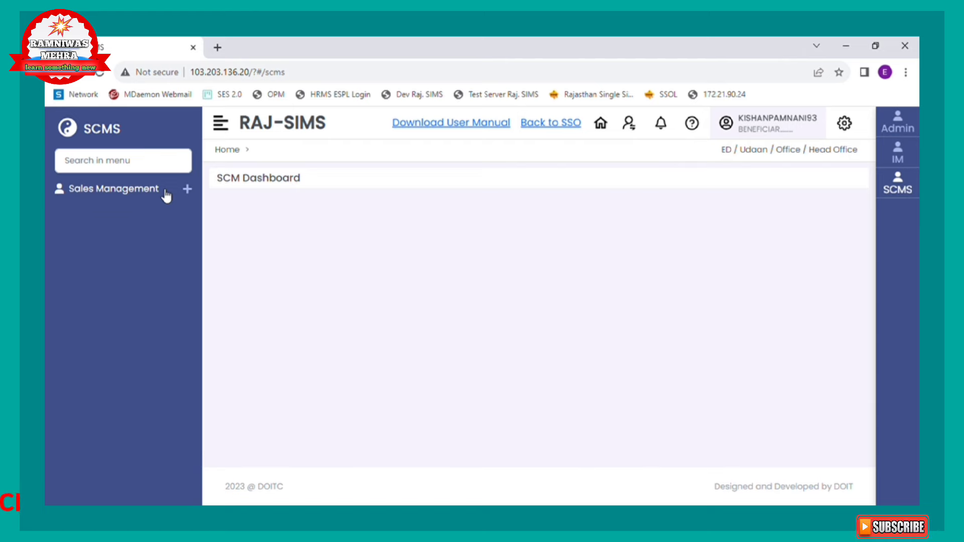
{"action": "left_click", "coordinate": [166, 197]}
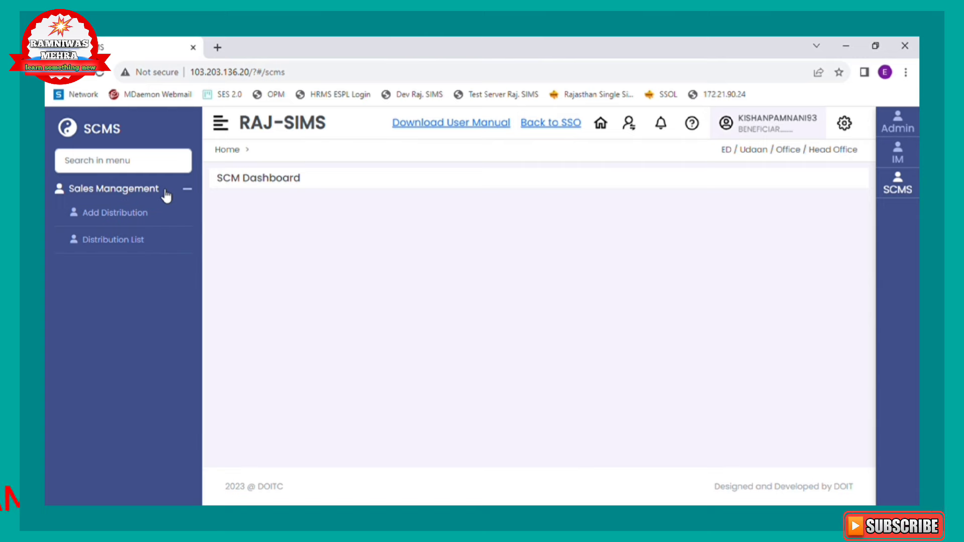
{"action": "left_click", "coordinate": [136, 215]}
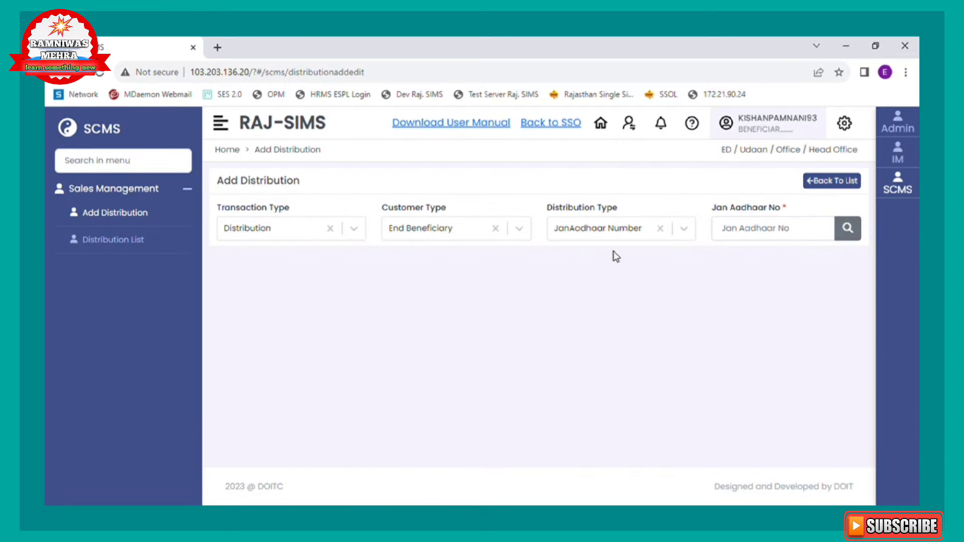
Step: Enter the beneficiary's Jan Aadhaar number and search for the beneficiary
{"action": "left_click", "coordinate": [764, 236]}
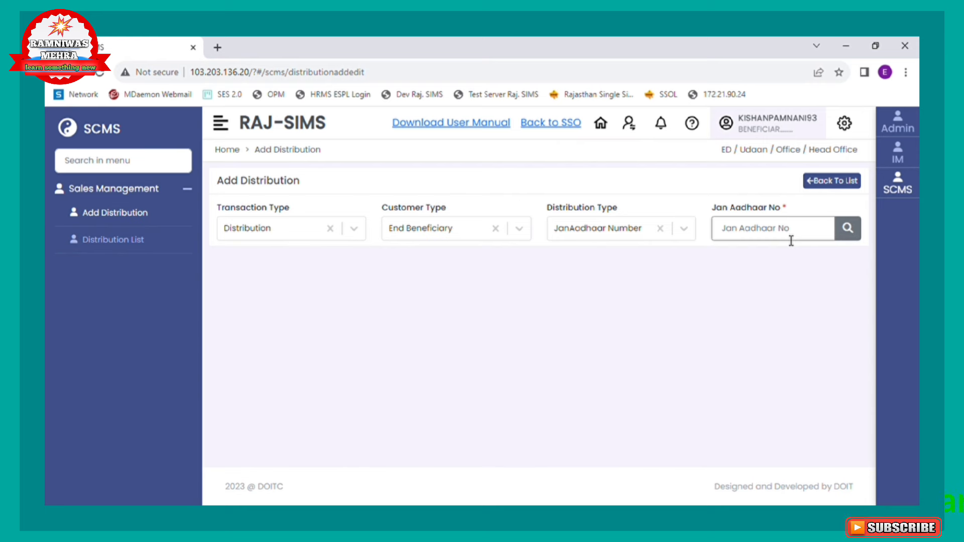
{"action": "left_click", "coordinate": [790, 258]}
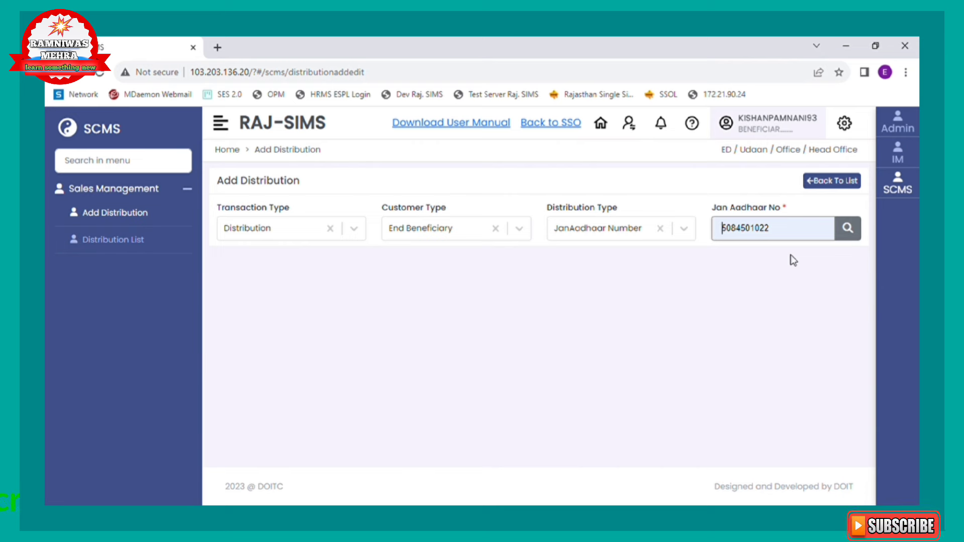
{"action": "key", "text": "ctrl+a"}
{"action": "key", "text": "ctrl+v"}
{"action": "key", "text": "ctrl+a"}
{"action": "key", "text": "ctrl+v"}
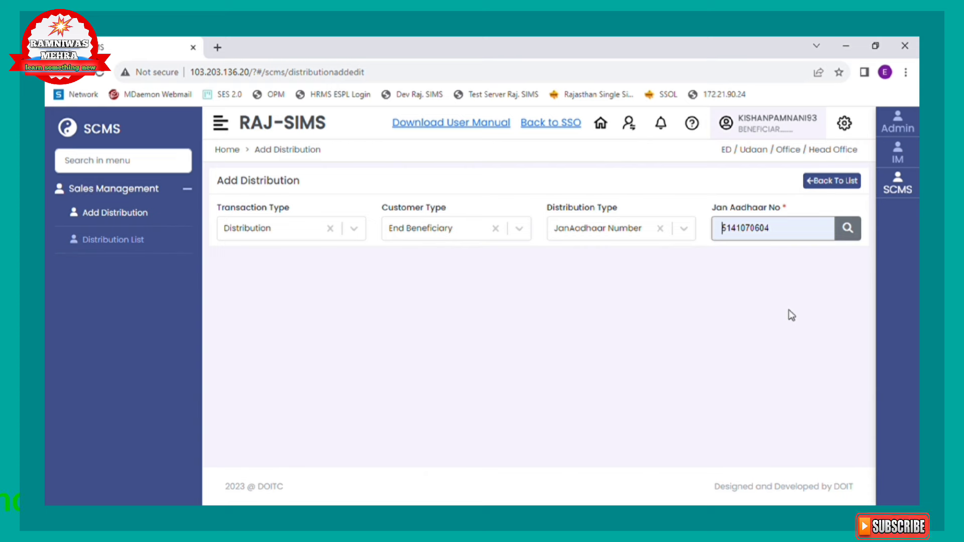
{"action": "left_click", "coordinate": [848, 230]}
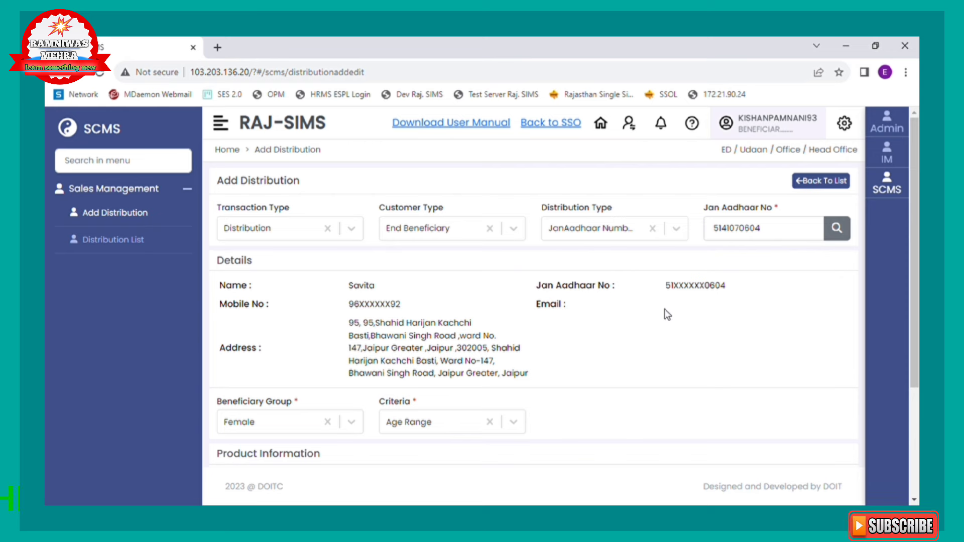
Step: Review the loaded address and the two family members' Sanitary Napkin rows
{"action": "scroll", "coordinate": [664, 309], "scroll_direction": "down", "scroll_amount": 2}
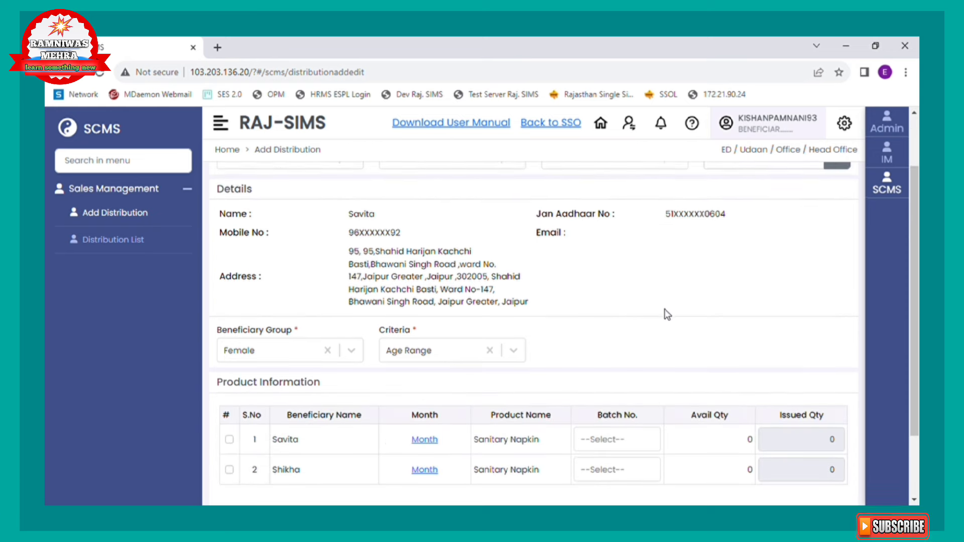
{"action": "scroll", "coordinate": [664, 309], "scroll_direction": "up", "scroll_amount": 2}
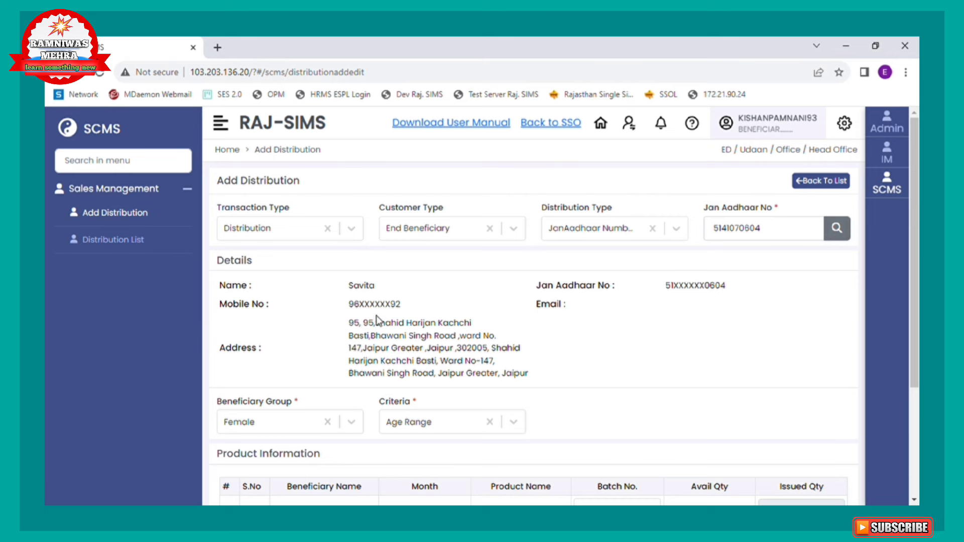
{"action": "triple_click", "coordinate": [386, 338]}
{"action": "left_click", "coordinate": [281, 341]}
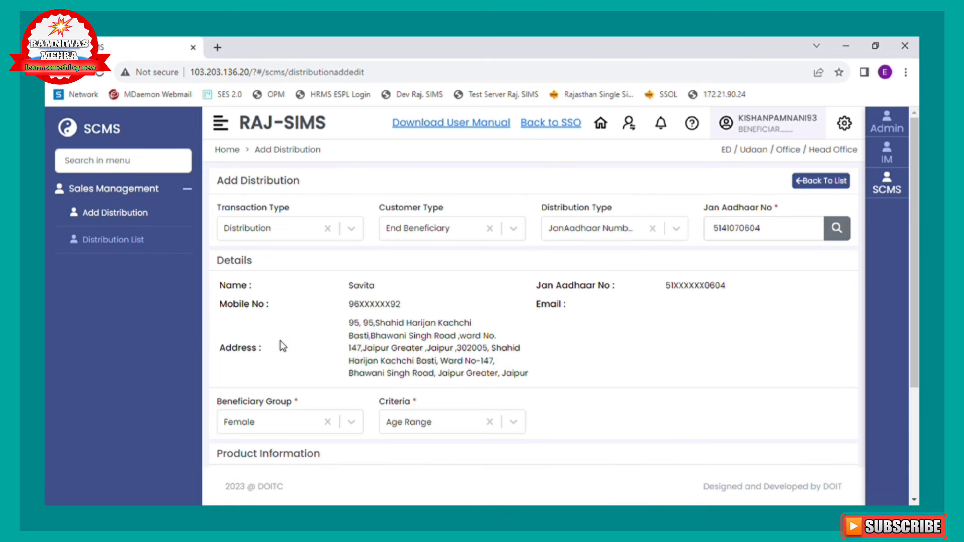
{"action": "scroll", "coordinate": [281, 341], "scroll_direction": "down", "scroll_amount": 1}
{"action": "scroll", "coordinate": [281, 341], "scroll_direction": "down", "scroll_amount": 2}
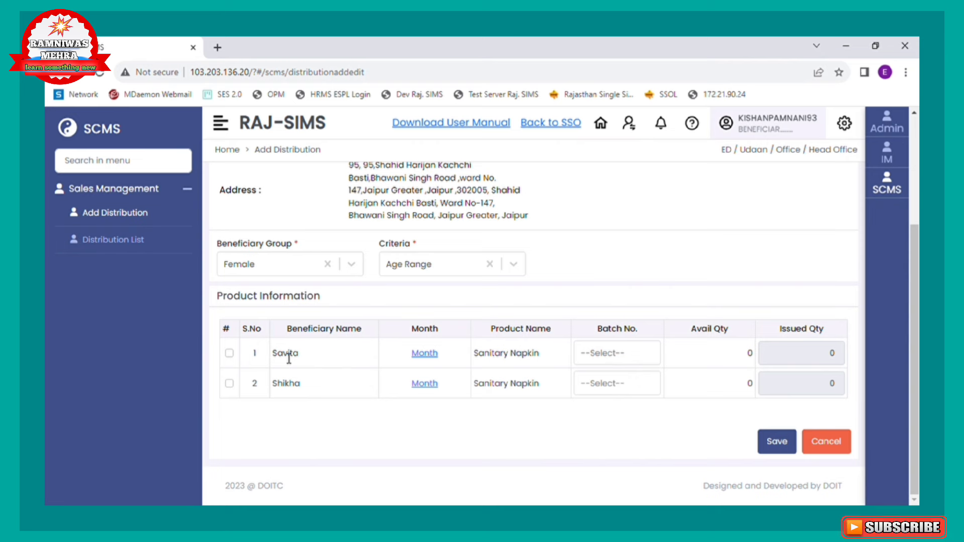
Step: Mark only the first family member's Sanitary Napkin row for distribution
{"action": "left_click", "coordinate": [844, 124]}
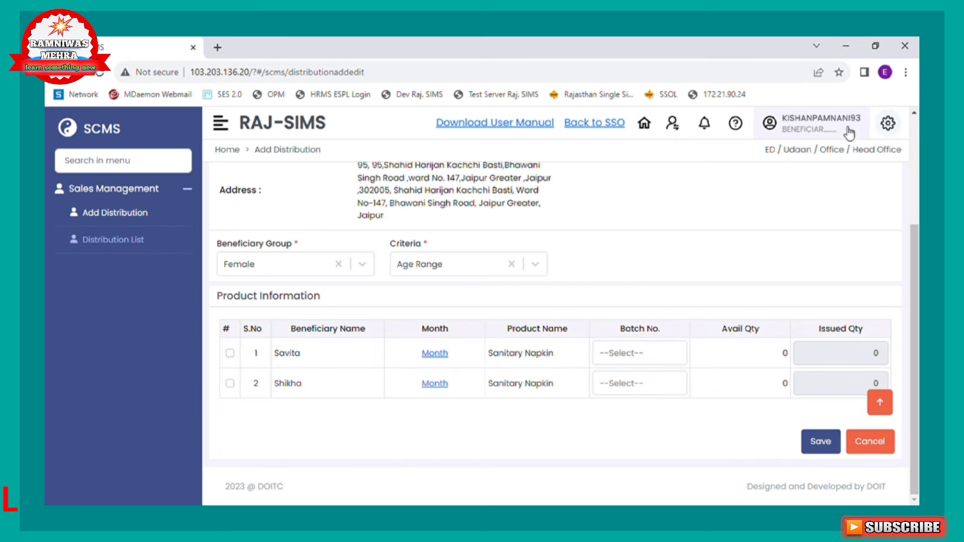
{"action": "left_click", "coordinate": [230, 354]}
{"action": "left_click", "coordinate": [231, 384]}
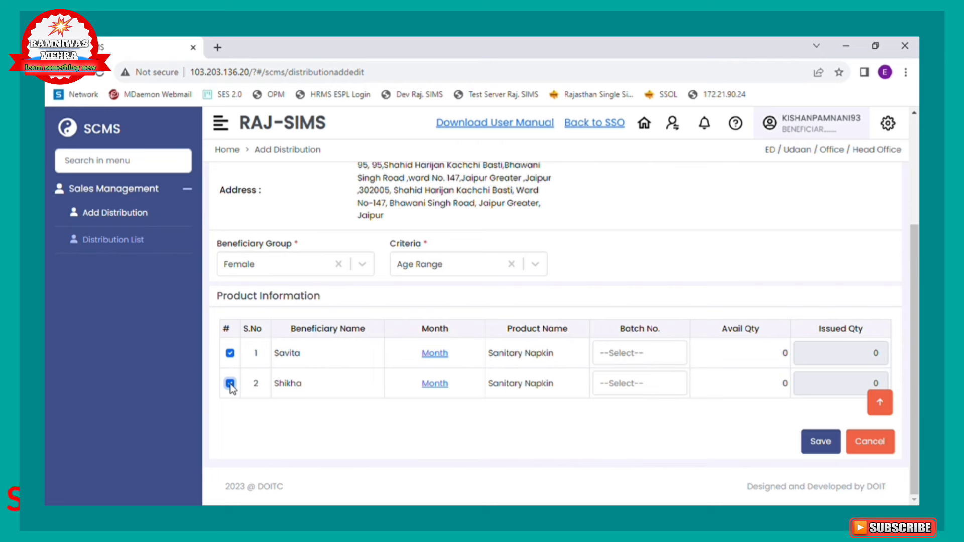
{"action": "left_click", "coordinate": [230, 384]}
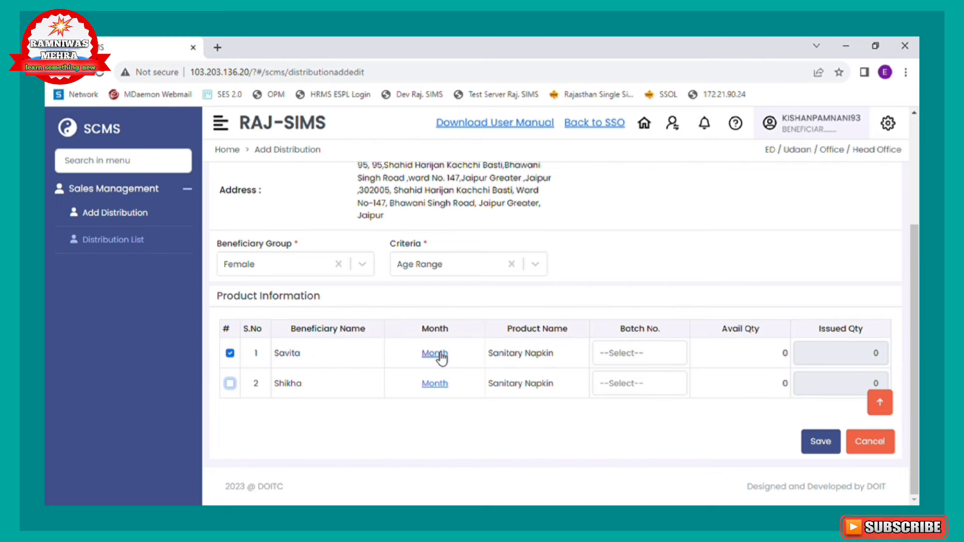
Step: Set the first row's distribution months to January and February
{"action": "left_click", "coordinate": [435, 354]}
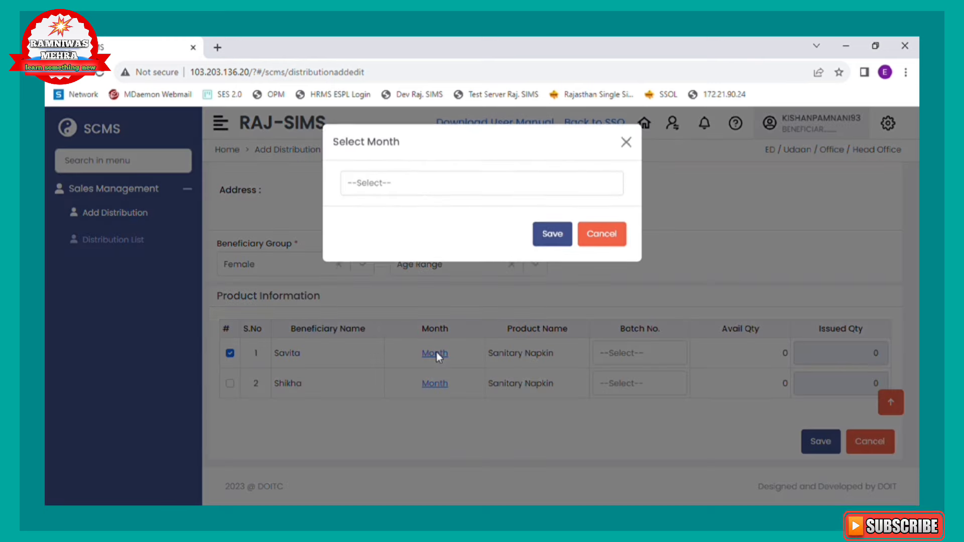
{"action": "left_click", "coordinate": [422, 184]}
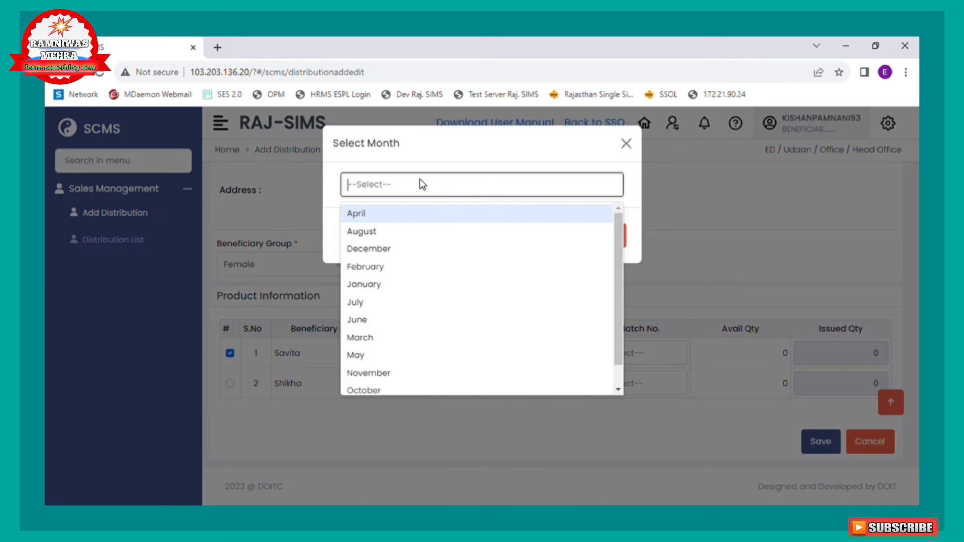
{"action": "left_click", "coordinate": [384, 285]}
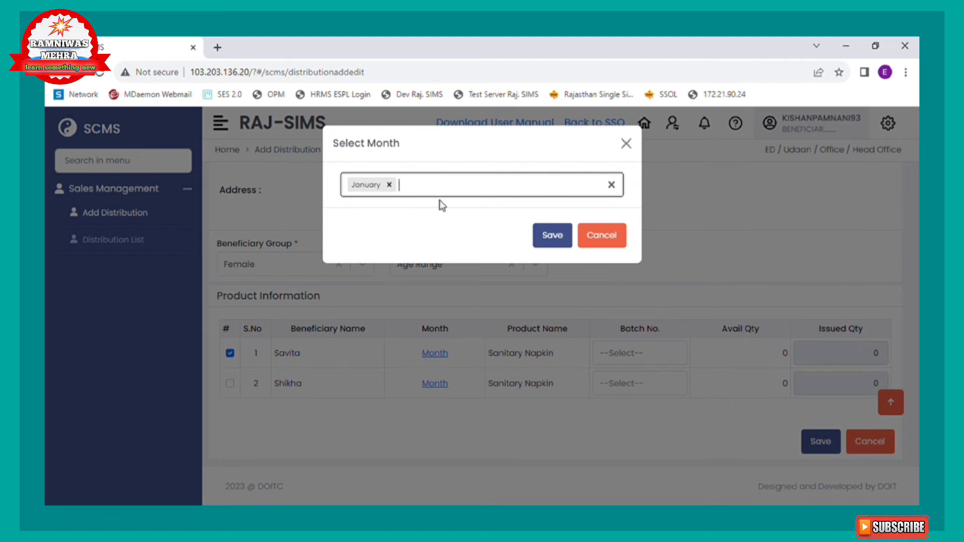
{"action": "left_click", "coordinate": [440, 194]}
{"action": "left_click", "coordinate": [381, 266]}
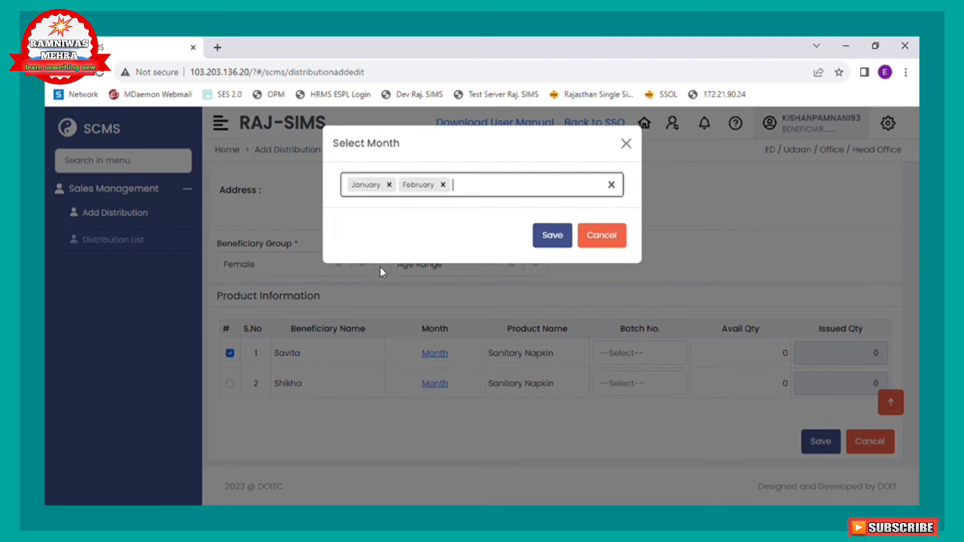
{"action": "left_click", "coordinate": [542, 247]}
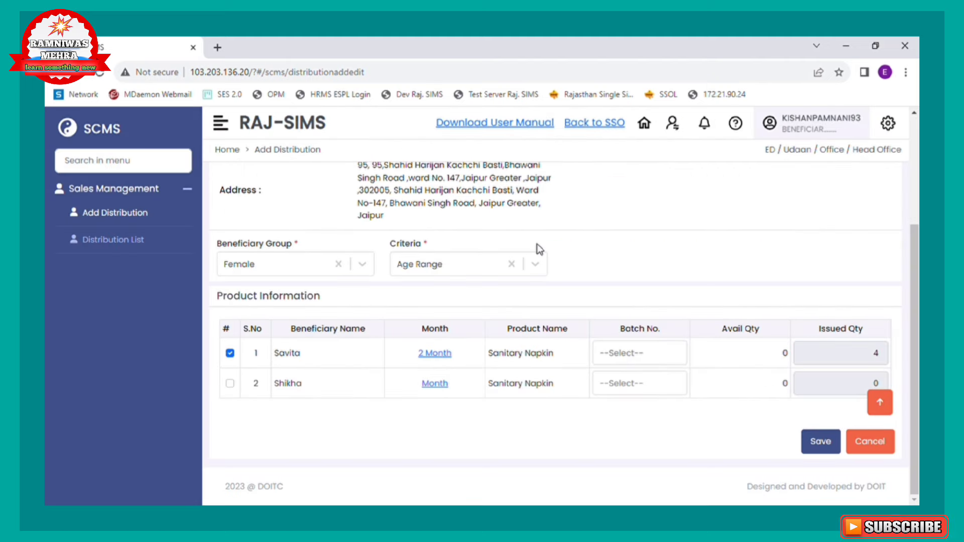
Step: Take the first row's stock from batch03, which shows 3000 available
{"action": "left_click", "coordinate": [628, 357]}
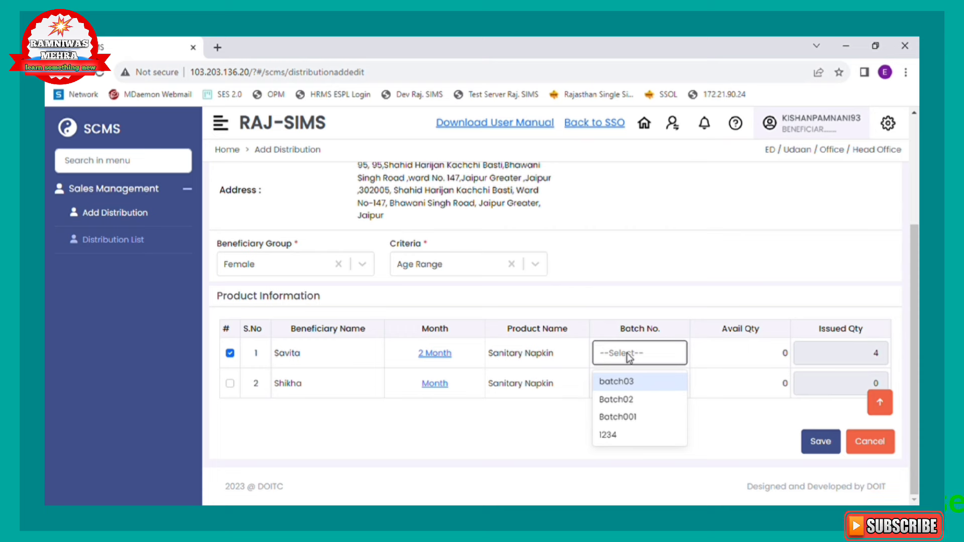
{"action": "left_click", "coordinate": [634, 384]}
{"action": "double_click", "coordinate": [784, 358]}
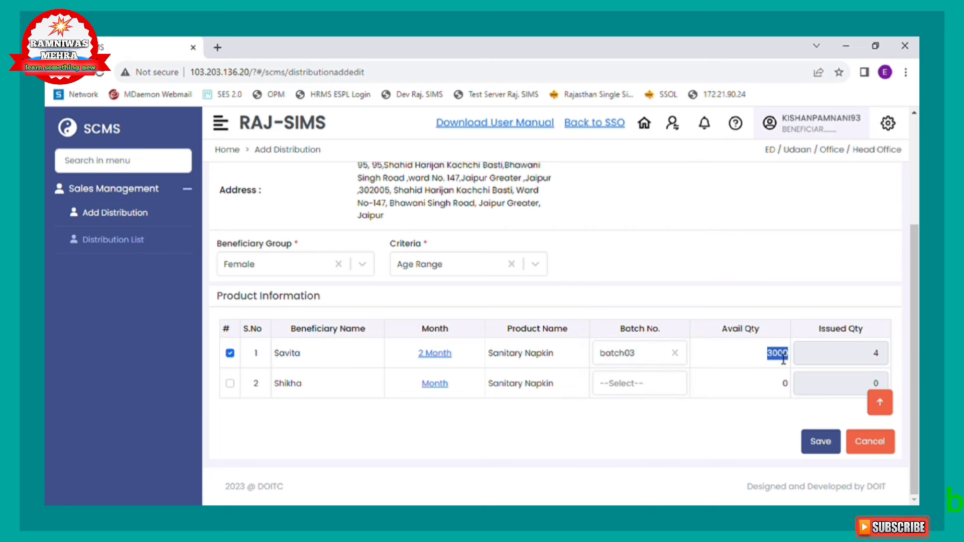
{"action": "left_click", "coordinate": [745, 371]}
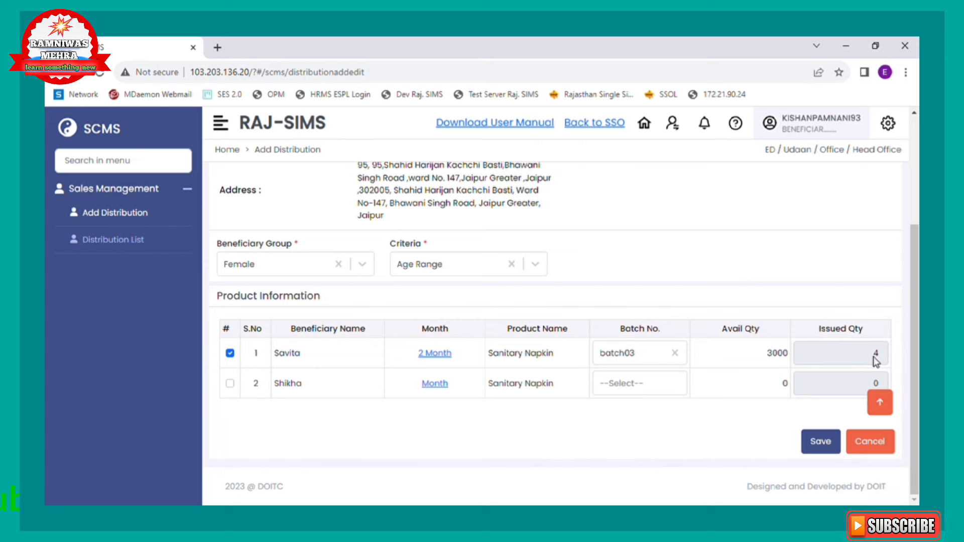
Step: Save the distribution, choose the receiver, and send them the OTP
{"action": "left_click", "coordinate": [821, 442]}
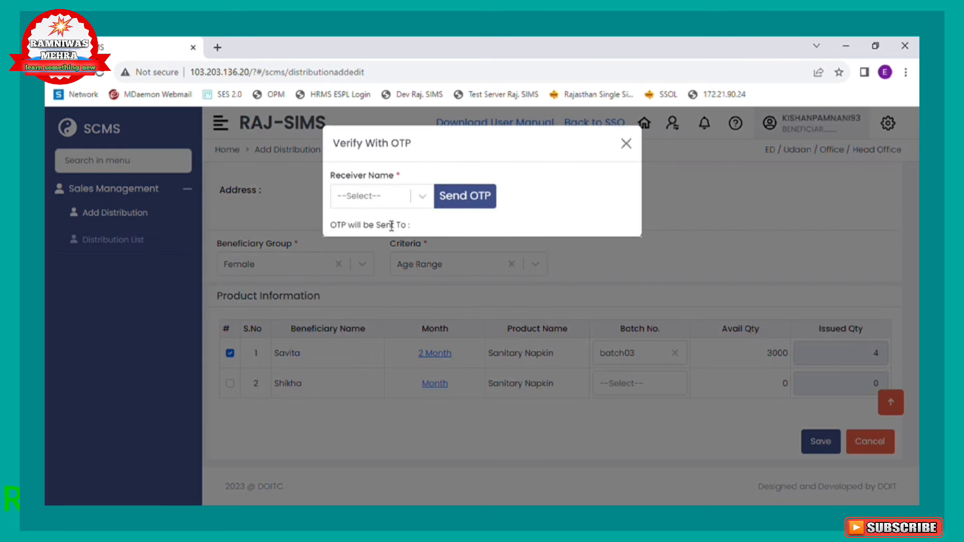
{"action": "left_click", "coordinate": [382, 205]}
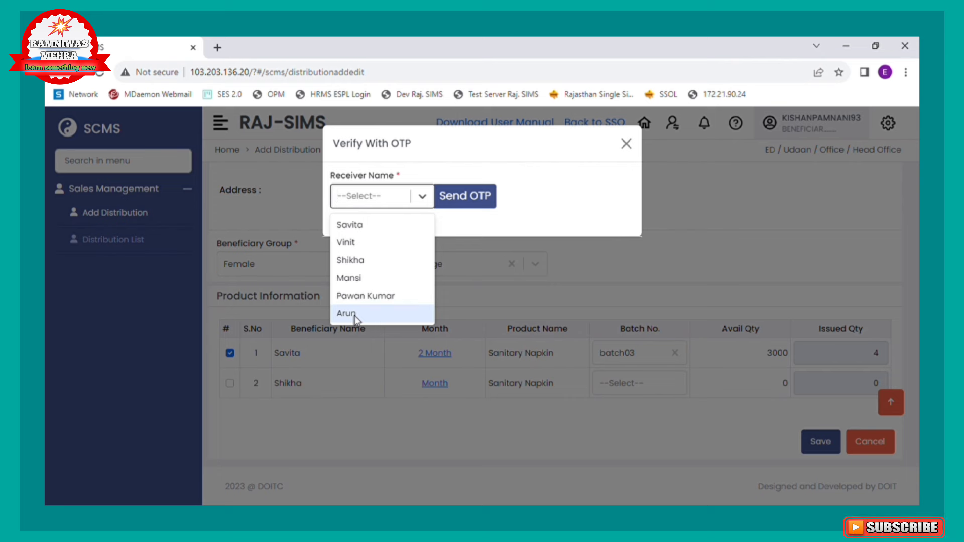
{"action": "left_click", "coordinate": [354, 316]}
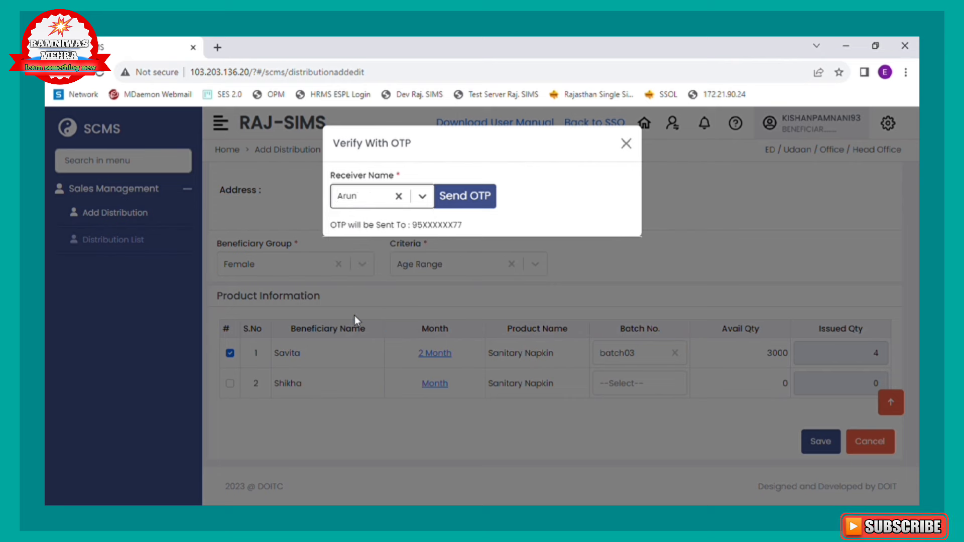
{"action": "left_click", "coordinate": [469, 205]}
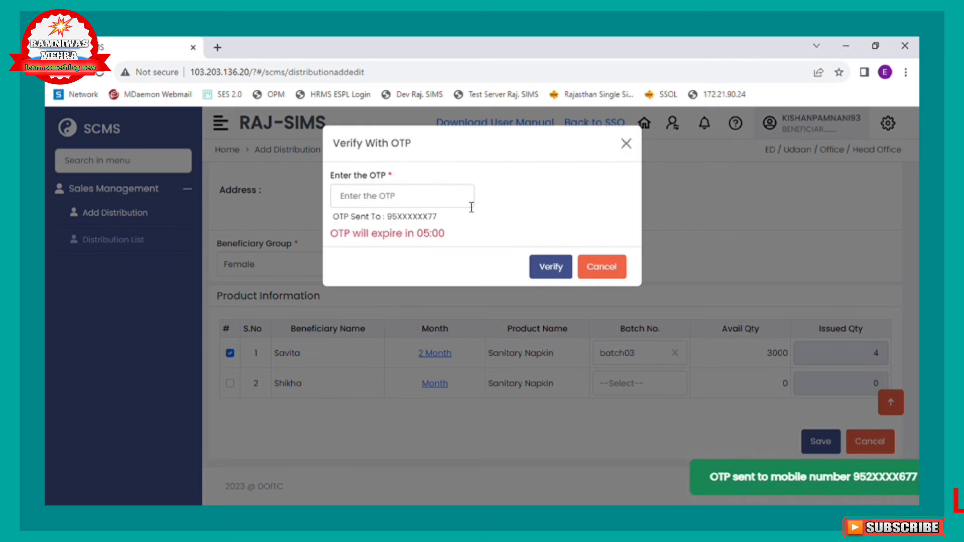
Step: Enter the received OTP and verify it to save the distribution
{"action": "left_click", "coordinate": [444, 203]}
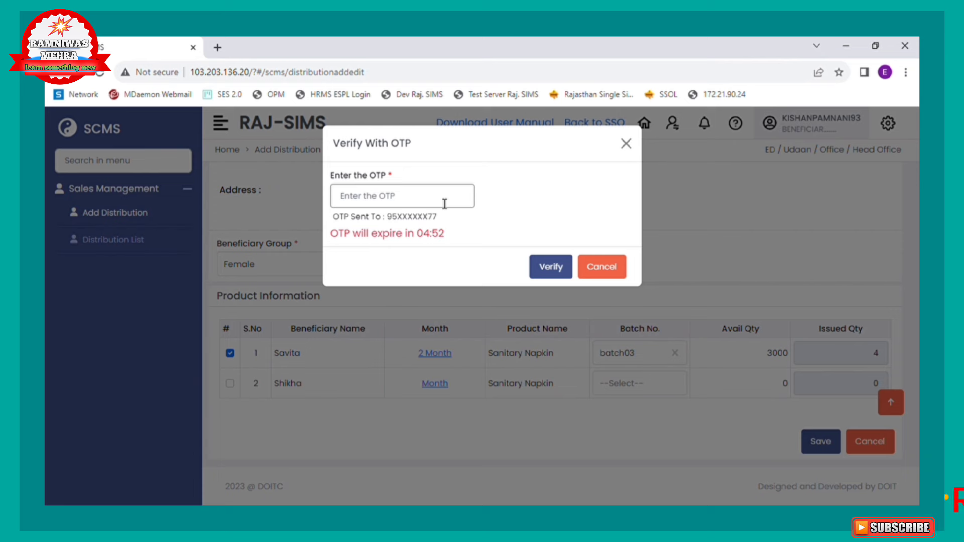
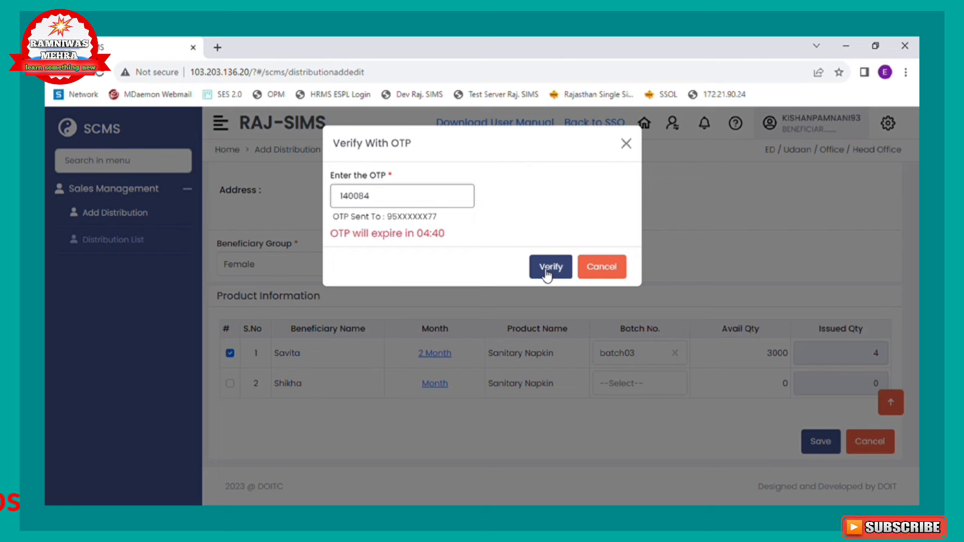
{"action": "left_click", "coordinate": [546, 271]}
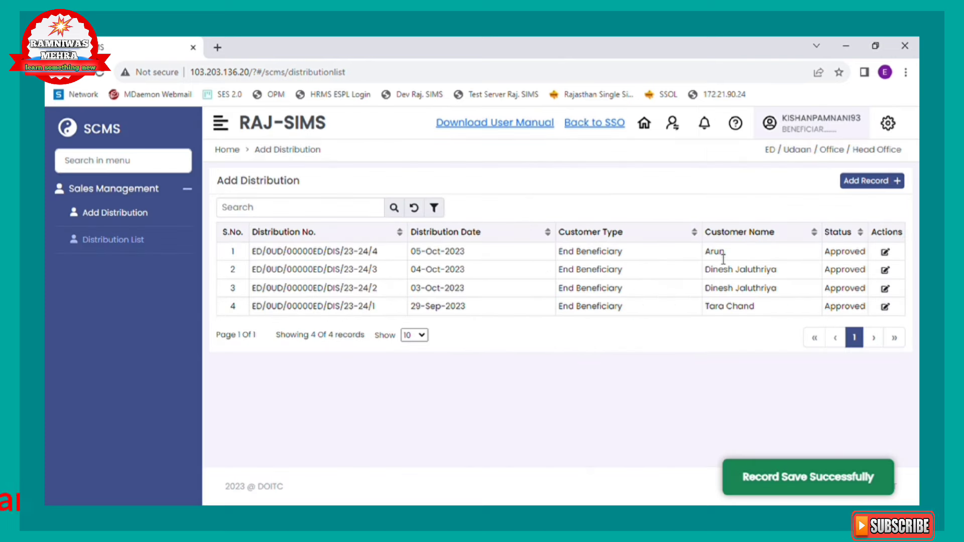
Step: Open the 05-Oct-2023 distribution and check its February and January Sanitary Napkin entries
{"action": "double_click", "coordinate": [717, 252]}
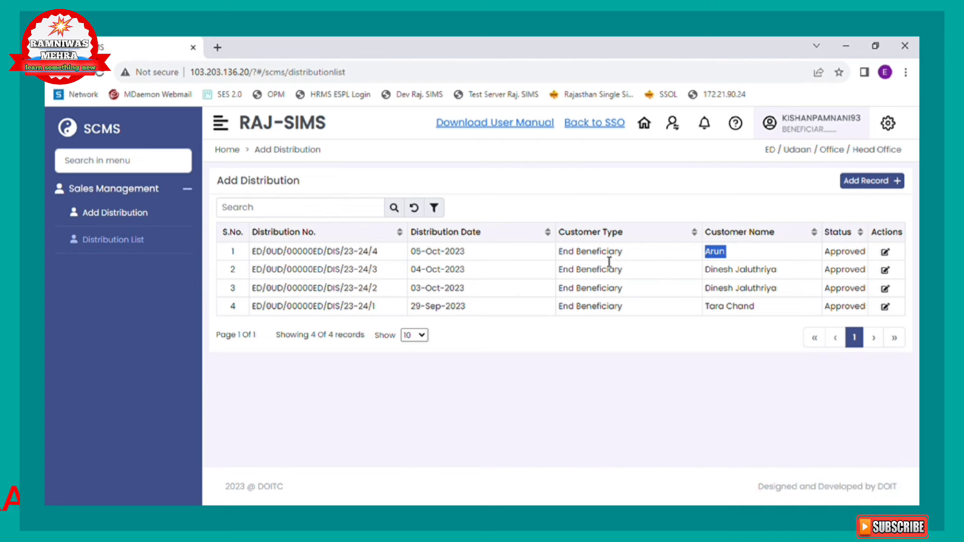
{"action": "triple_click", "coordinate": [377, 251]}
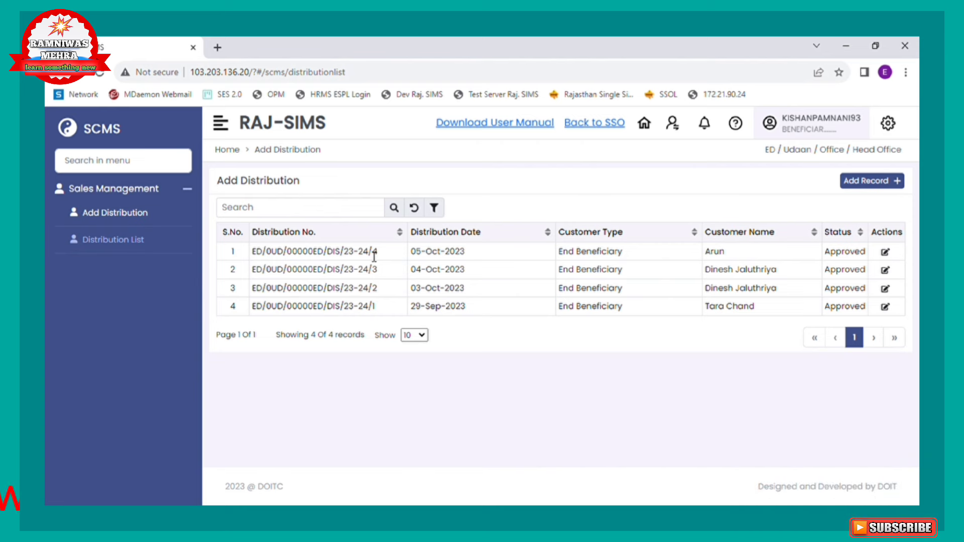
{"action": "left_click", "coordinate": [886, 253]}
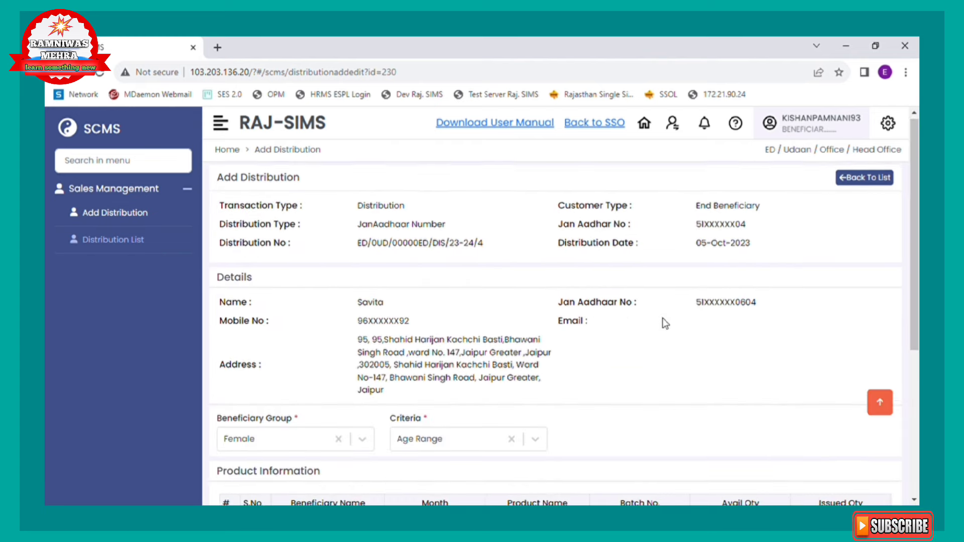
{"action": "scroll", "coordinate": [663, 321], "scroll_direction": "down", "scroll_amount": 4}
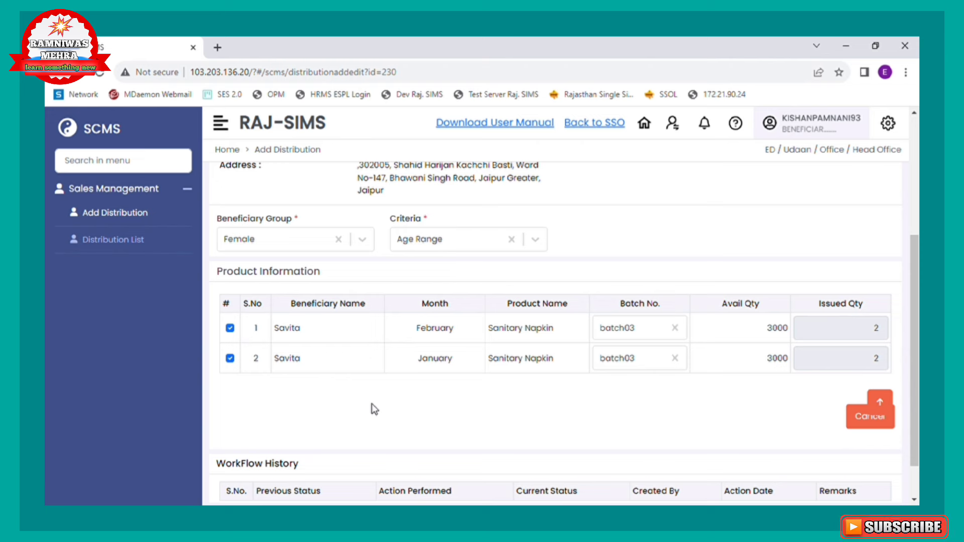
{"action": "double_click", "coordinate": [444, 366]}
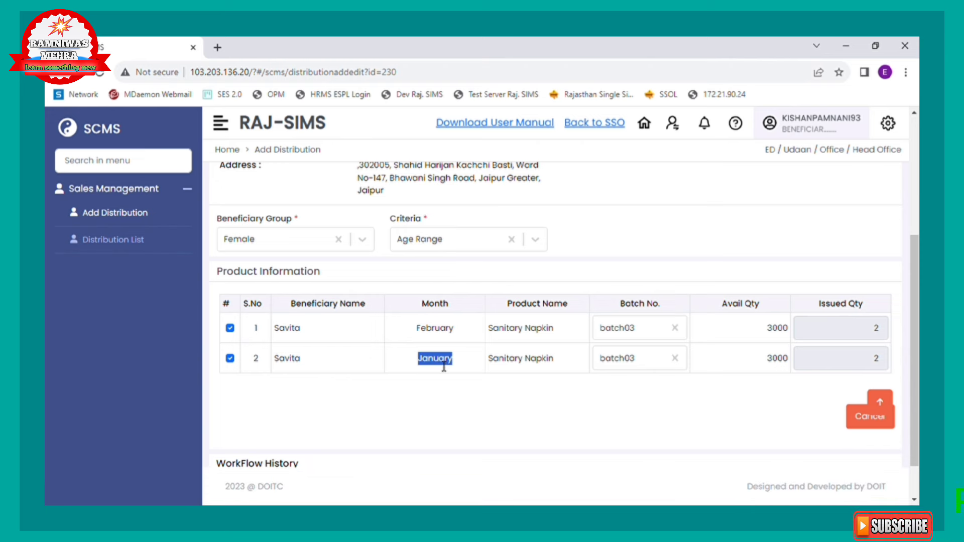
{"action": "double_click", "coordinate": [444, 331]}
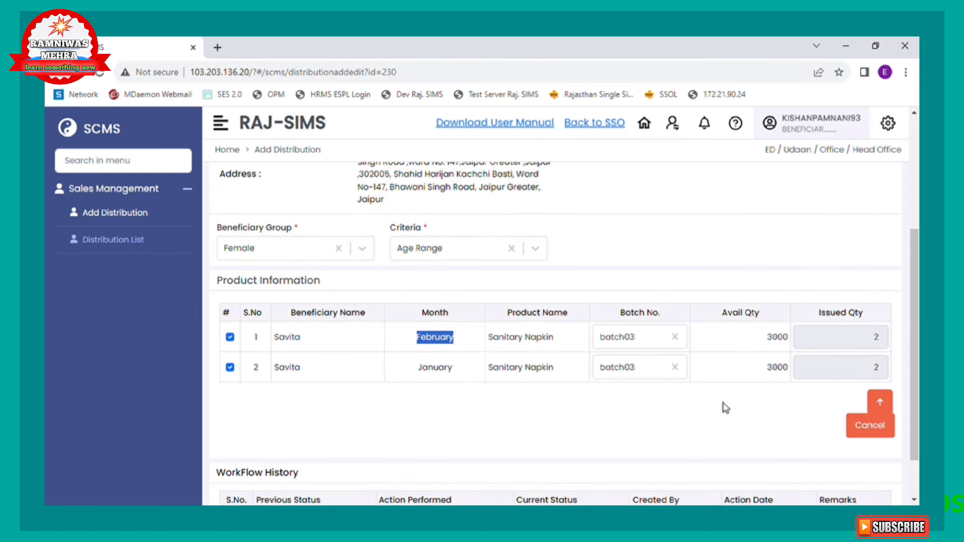
{"action": "scroll", "coordinate": [726, 408], "scroll_direction": "up", "scroll_amount": 5}
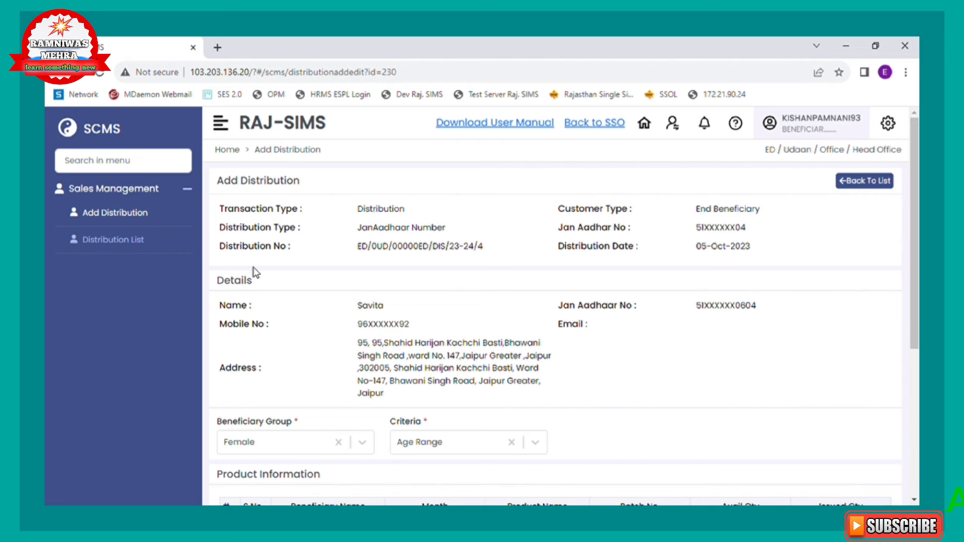
Step: Return to the Distribution List and check the new 05-Oct-2023 End Beneficiary record
{"action": "left_click", "coordinate": [121, 245]}
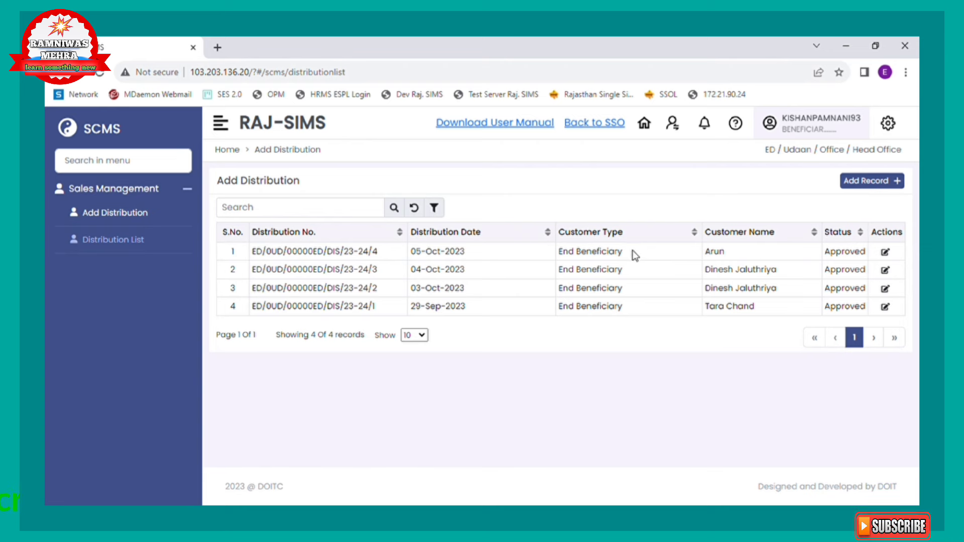
{"action": "triple_click", "coordinate": [617, 252]}
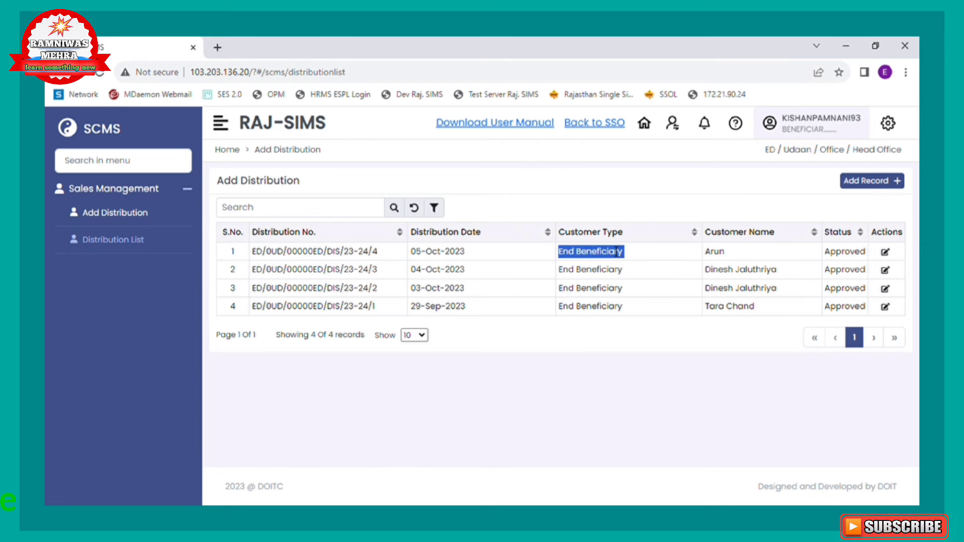
{"action": "double_click", "coordinate": [718, 252]}
{"action": "triple_click", "coordinate": [455, 252]}
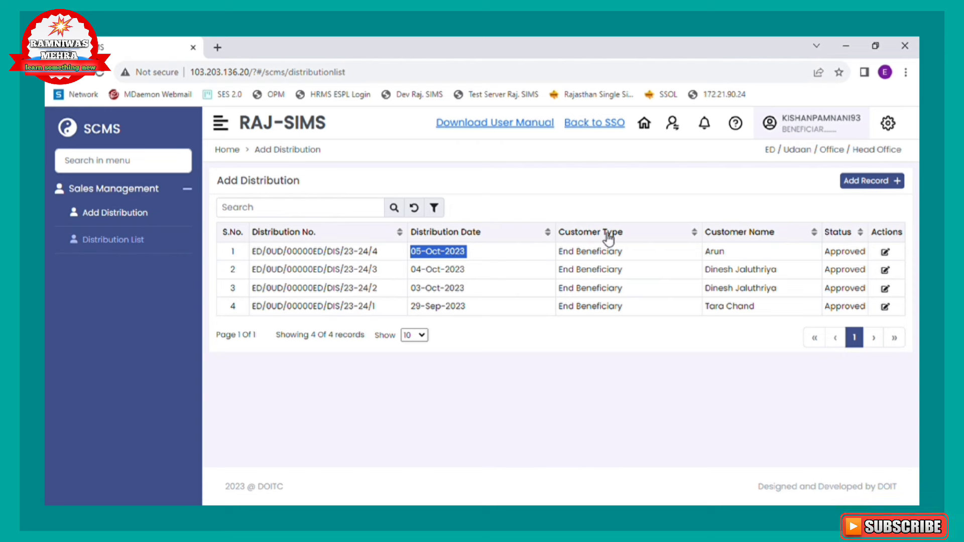
{"action": "left_click", "coordinate": [663, 260]}
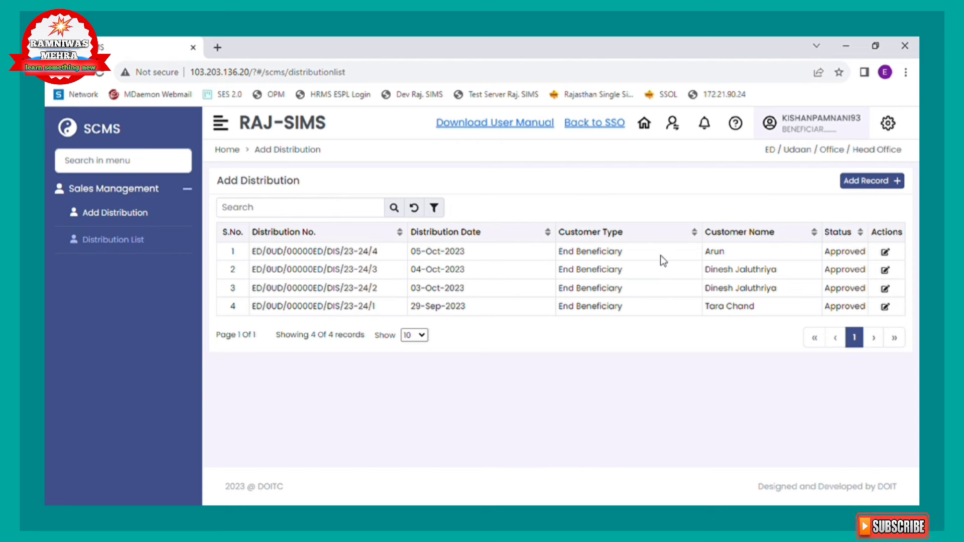